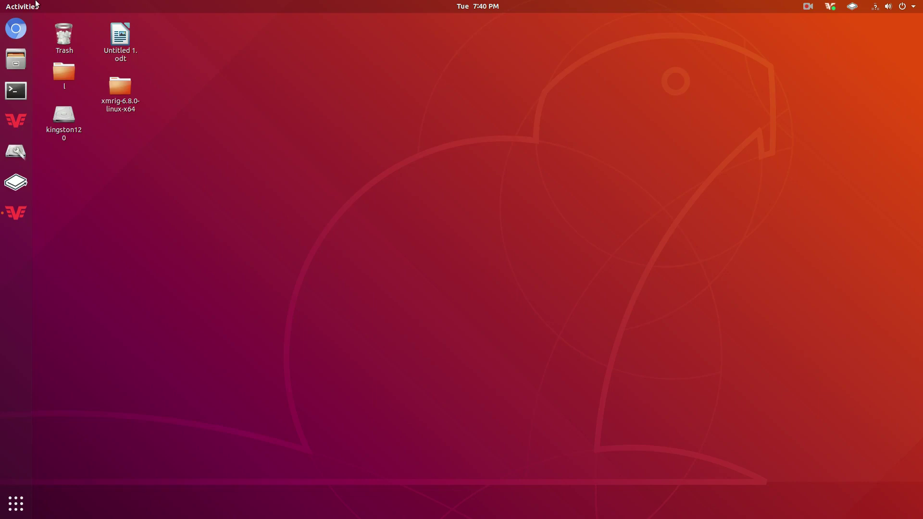
- Launch GtkHash from the application grid and move its window lower on the desktop
click(15, 504)
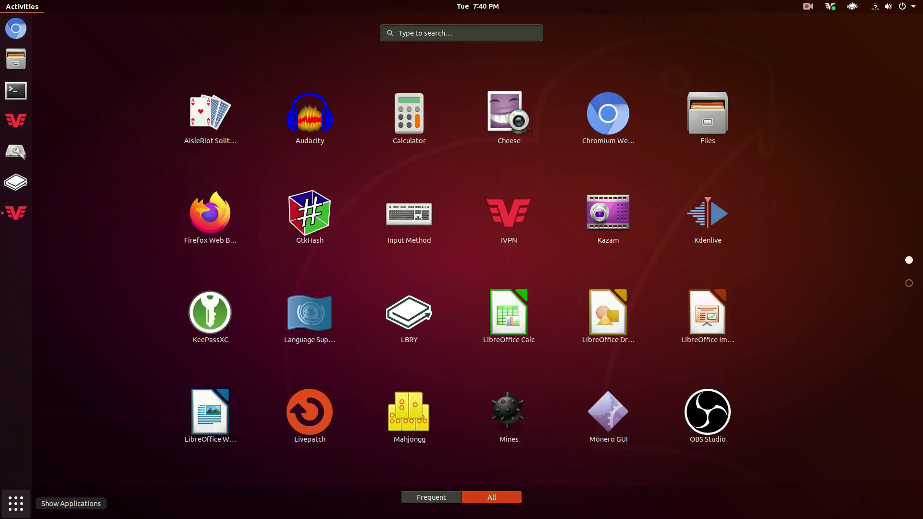
click(15, 503)
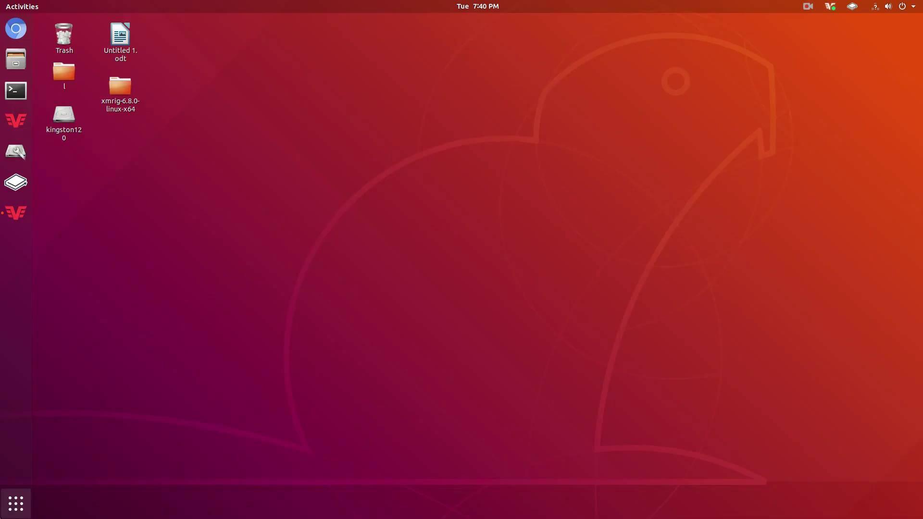
click(15, 503)
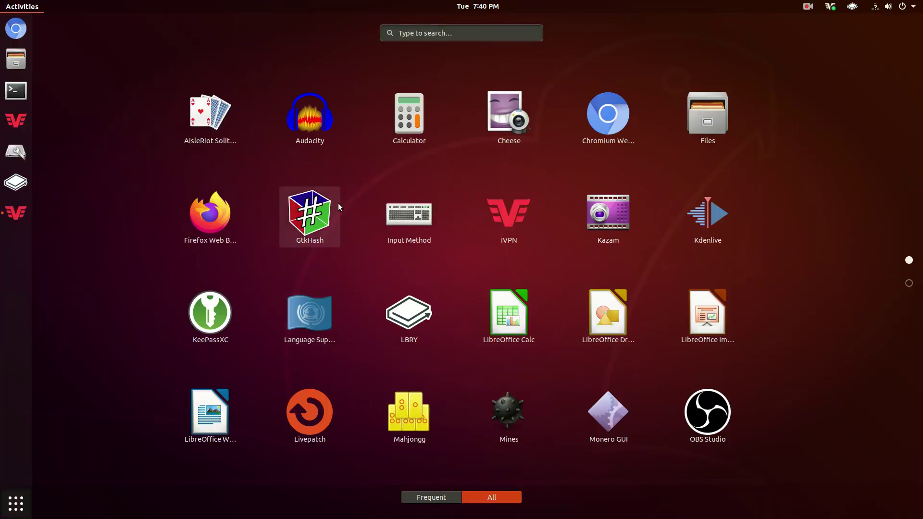
click(323, 218)
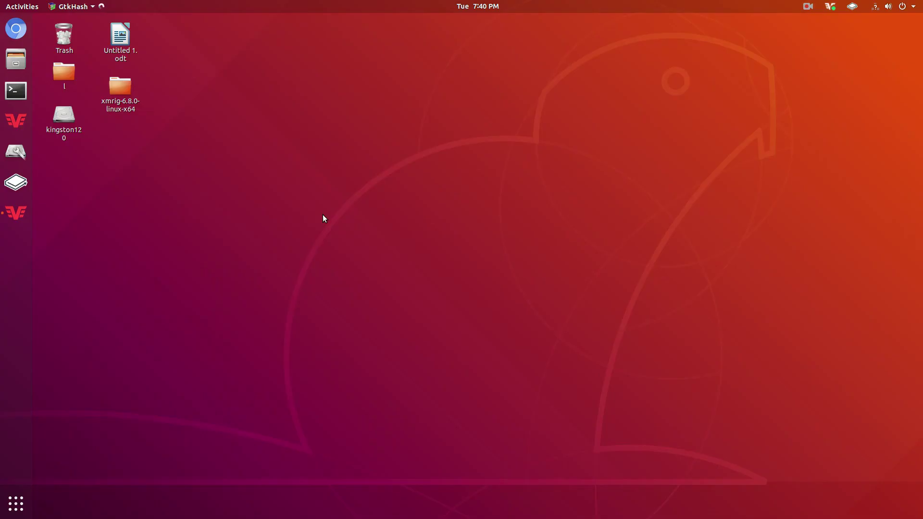
drag(208, 33, 164, 193)
- Open getmonero.org in a new Chromium window and go to the GUI Wallet downloads section
click(238, 157)
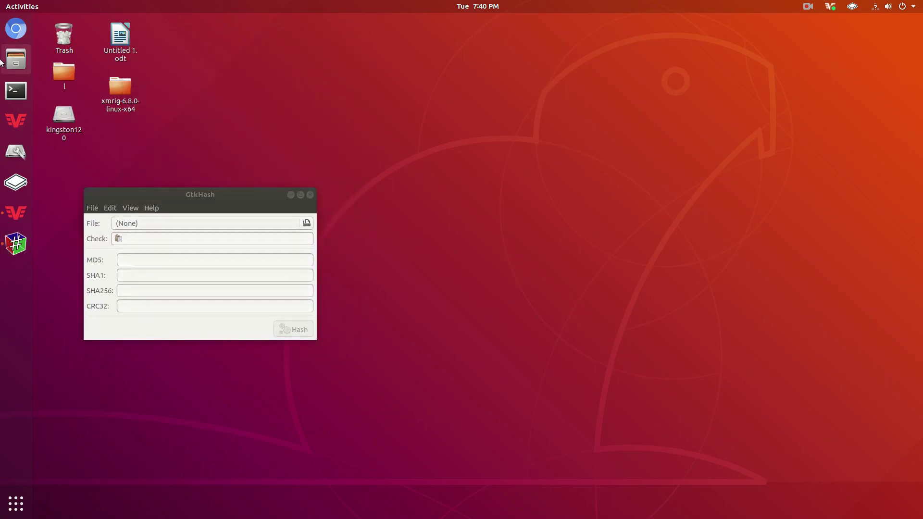
click(15, 28)
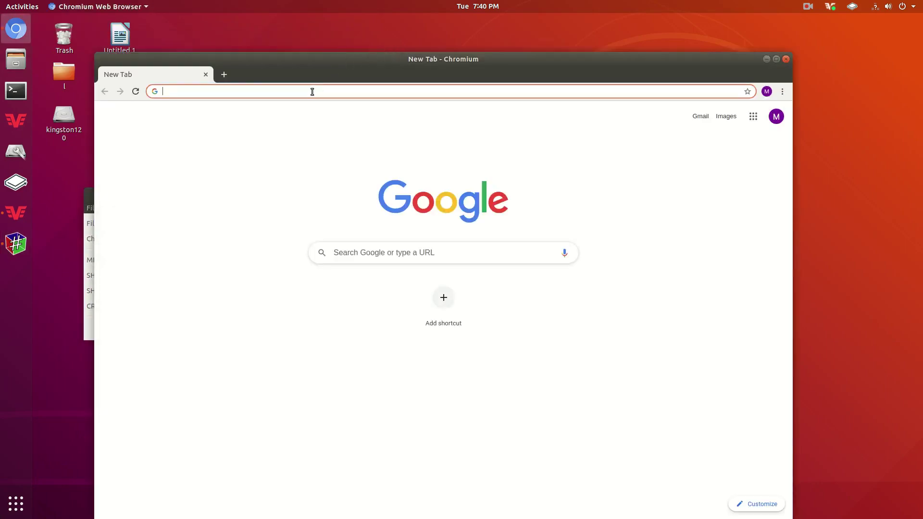
text(getmonero)
key(Return)
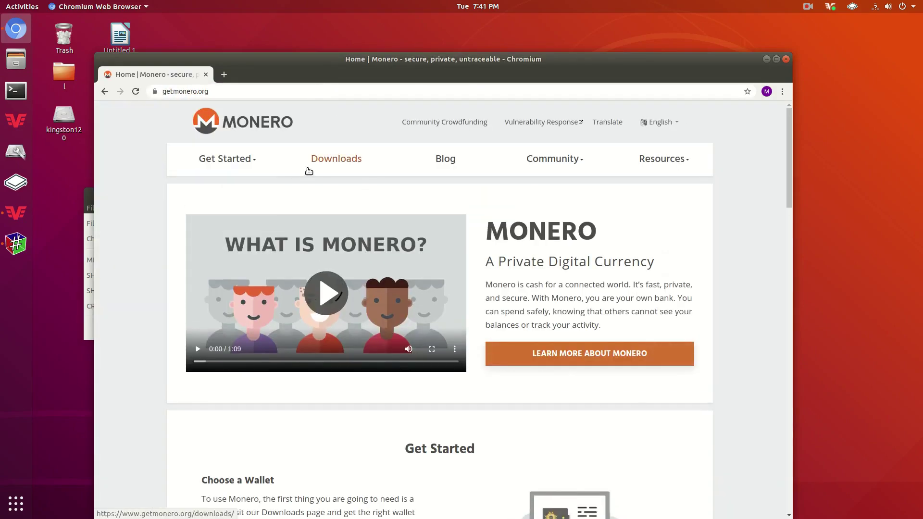
click(312, 164)
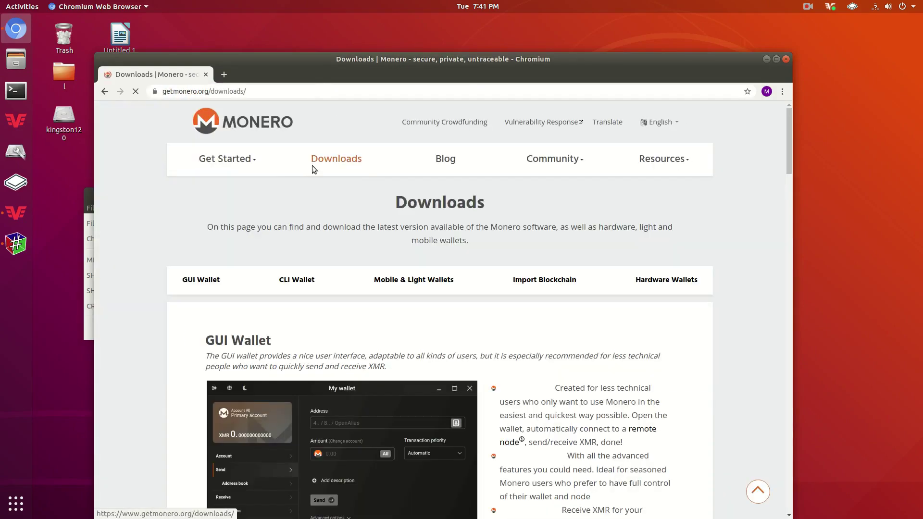
click(221, 283)
- Expand the SHA256 verification hashes and place GtkHash beside the hash list
scroll(256, 255, down, 4)
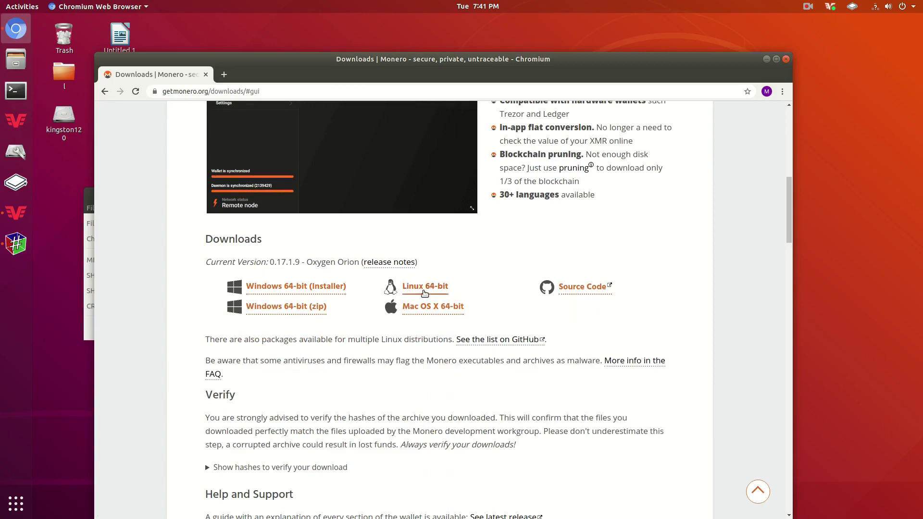
drag(590, 59, 683, 20)
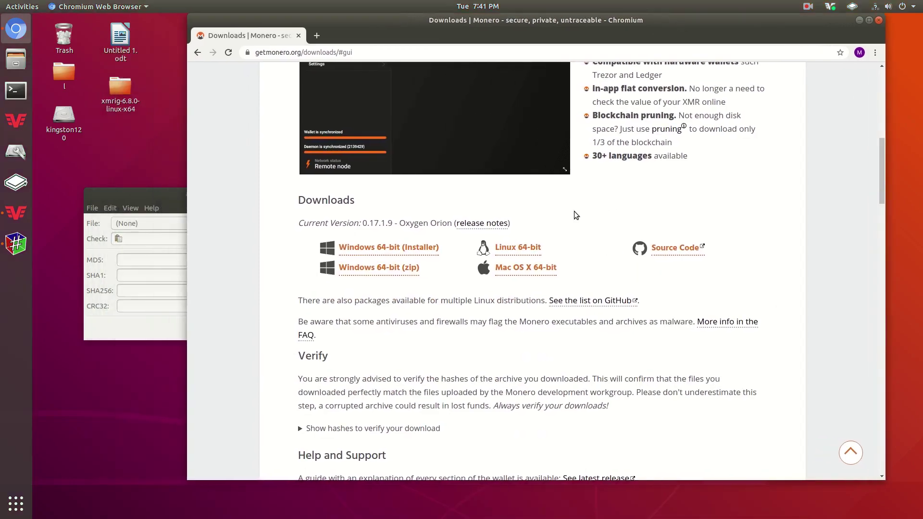
scroll(485, 316, down, 4)
scroll(485, 316, up, 1)
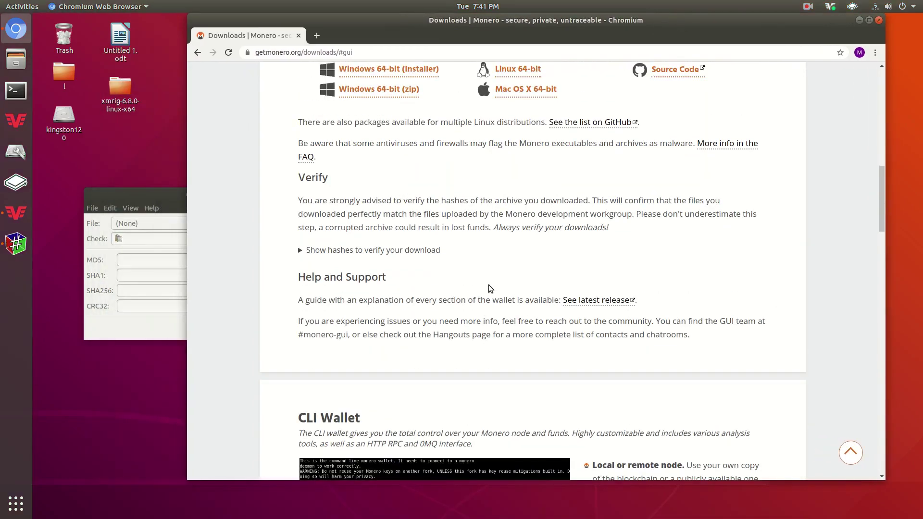
click(377, 250)
scroll(377, 254, down, 4)
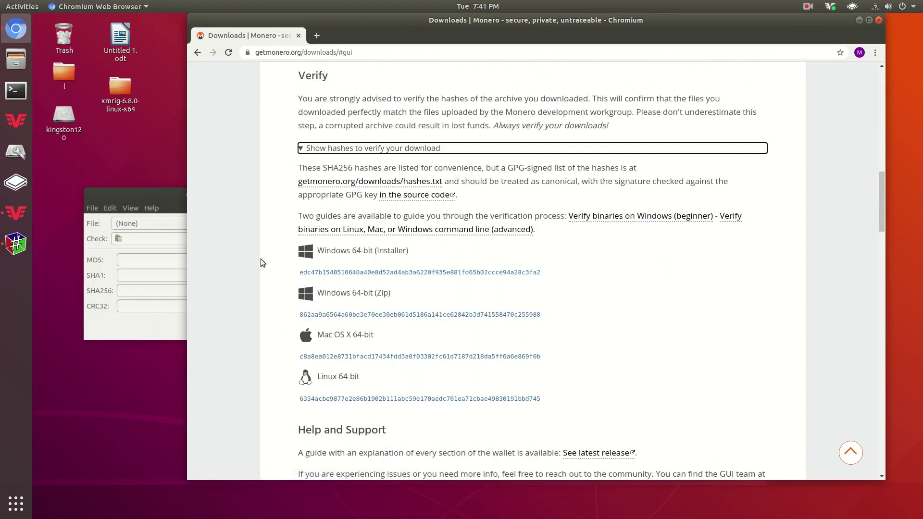
drag(169, 201, 233, 121)
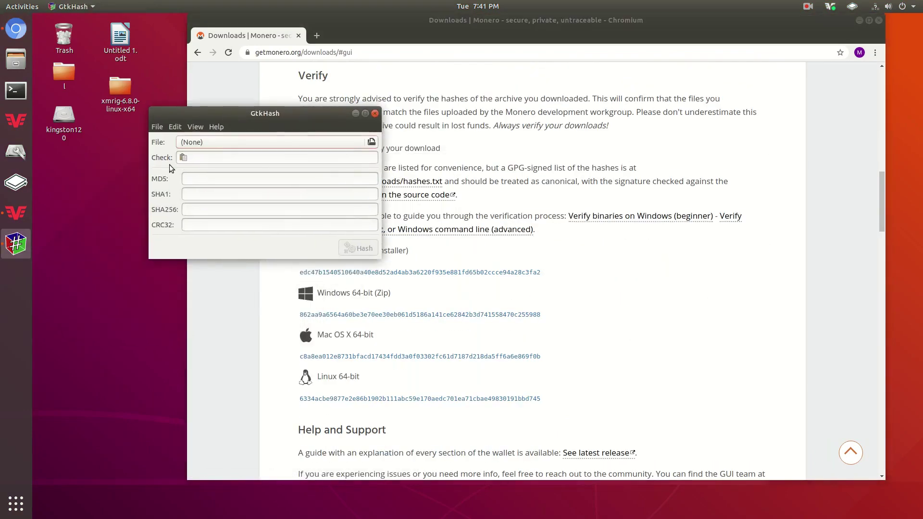
- Hash monero-gui-linux-x64-v0.17.1.9.tar.bz2 from the Downloads folder in GtkHash
click(218, 141)
click(91, 104)
drag(91, 104, 310, 33)
click(122, 106)
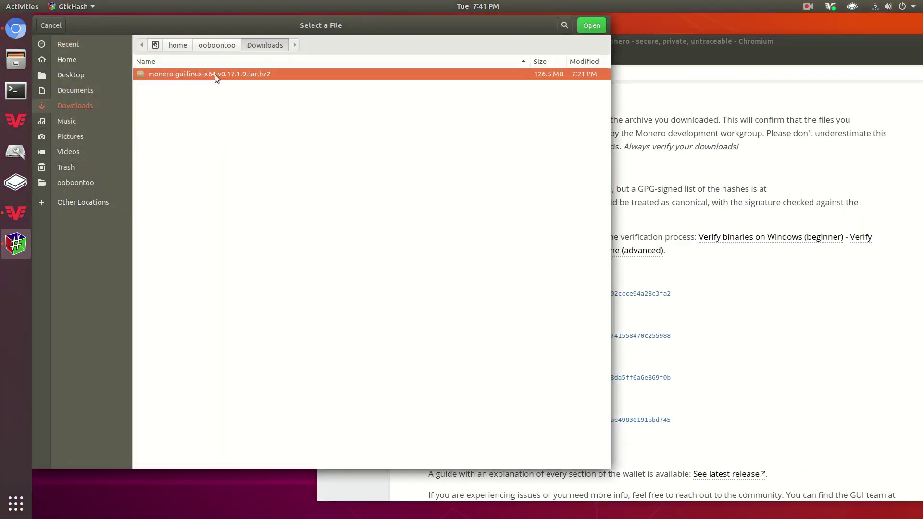
click(600, 30)
click(358, 248)
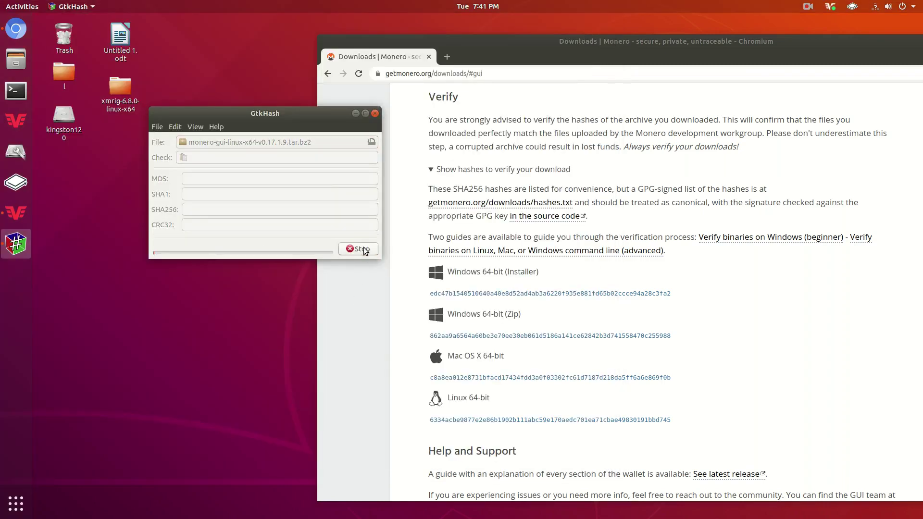
- Copy the archive's SHA256 value and bring Chromium back to the front, maximized
double_click(316, 212)
right_click(316, 212)
click(335, 229)
double_click(489, 48)
click(550, 376)
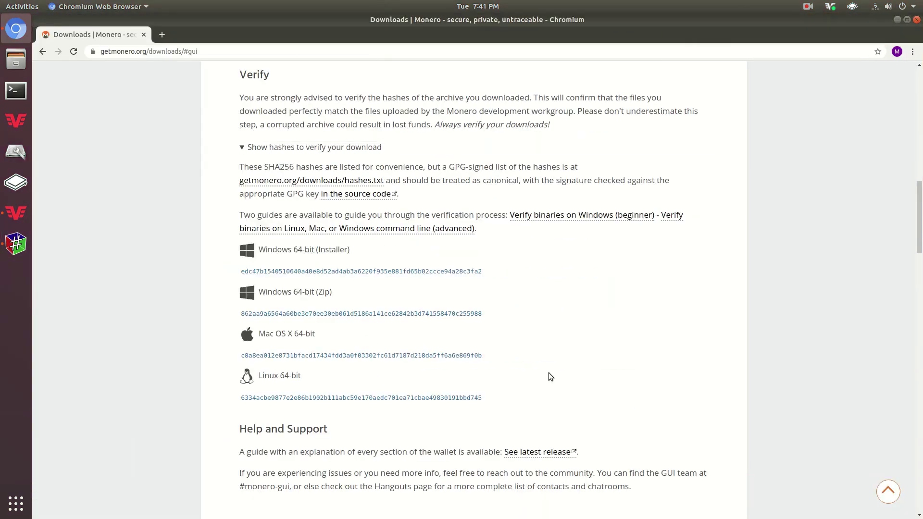
- Search the page for the copied SHA256, confirm it matches the Linux 64-bit hash, and close Chromium
key(ctrl+f)
key(ctrl+v)
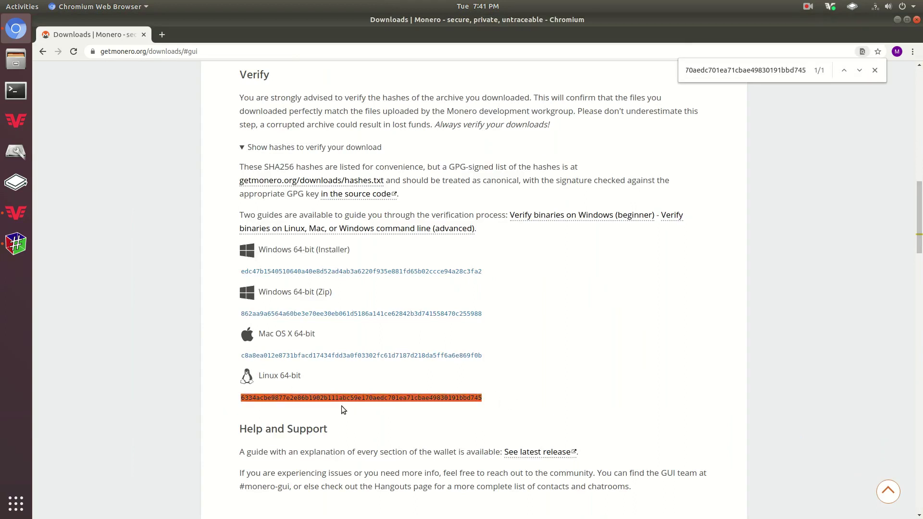
drag(355, 398, 481, 397)
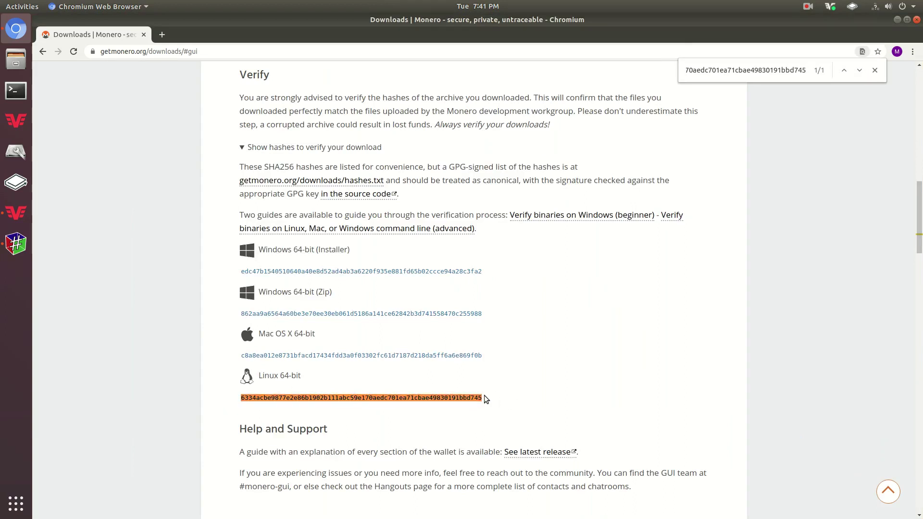
click(874, 70)
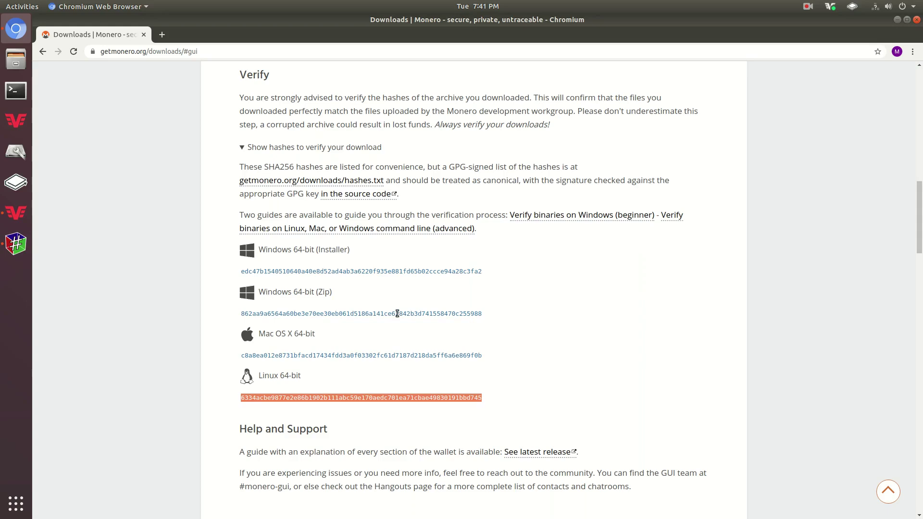
click(882, 161)
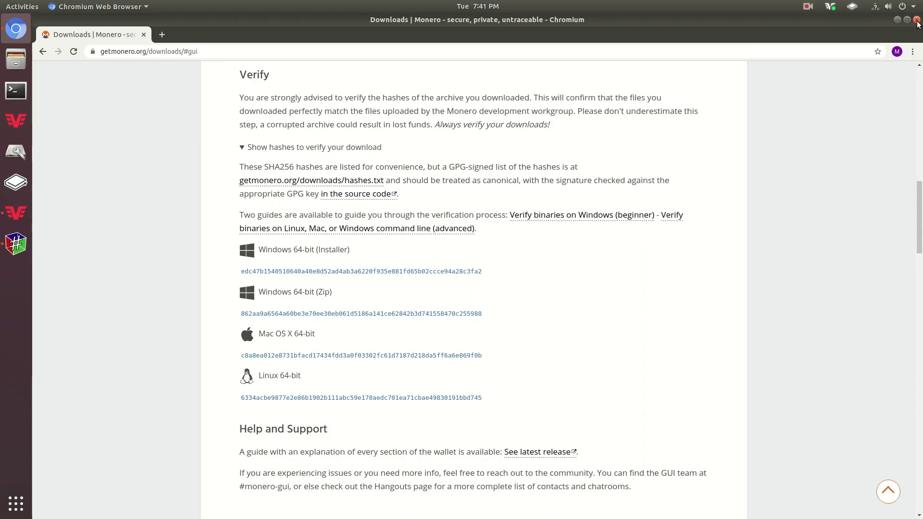
click(917, 20)
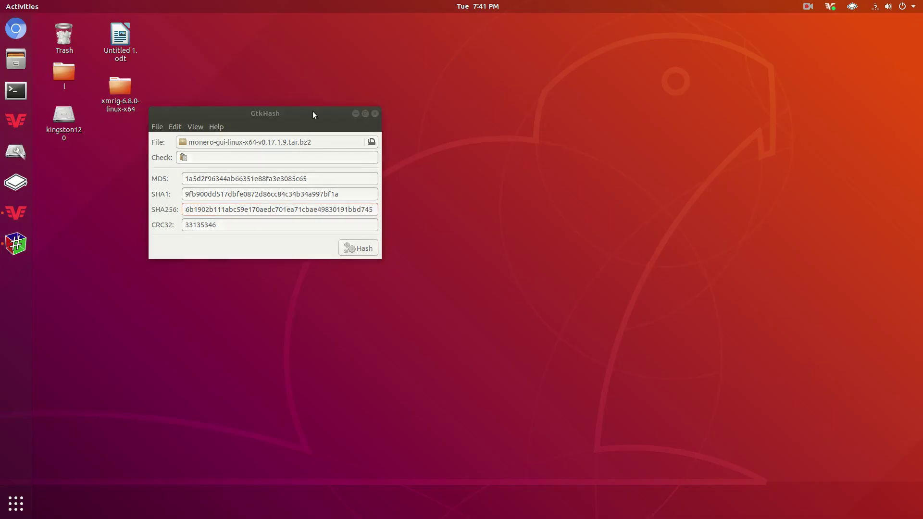
- Close GtkHash and extract the Monero GUI archive from Downloads to the Desktop
click(375, 114)
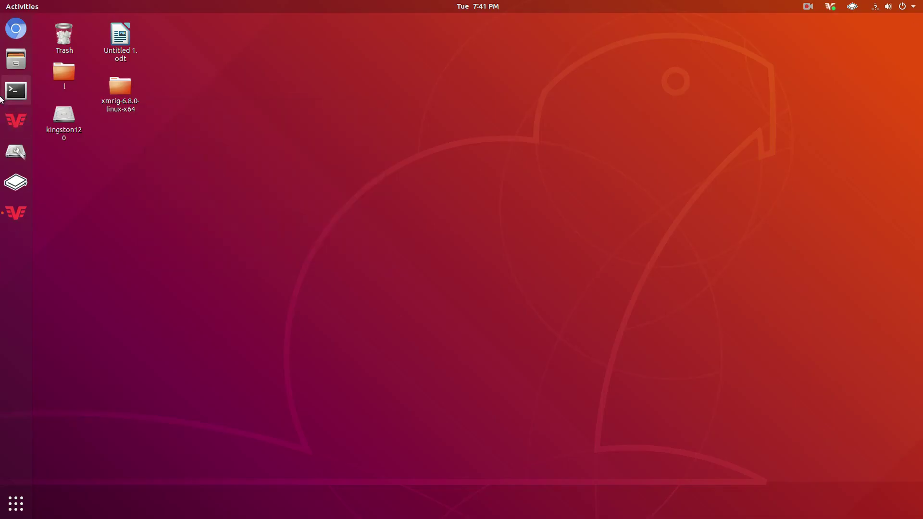
click(13, 60)
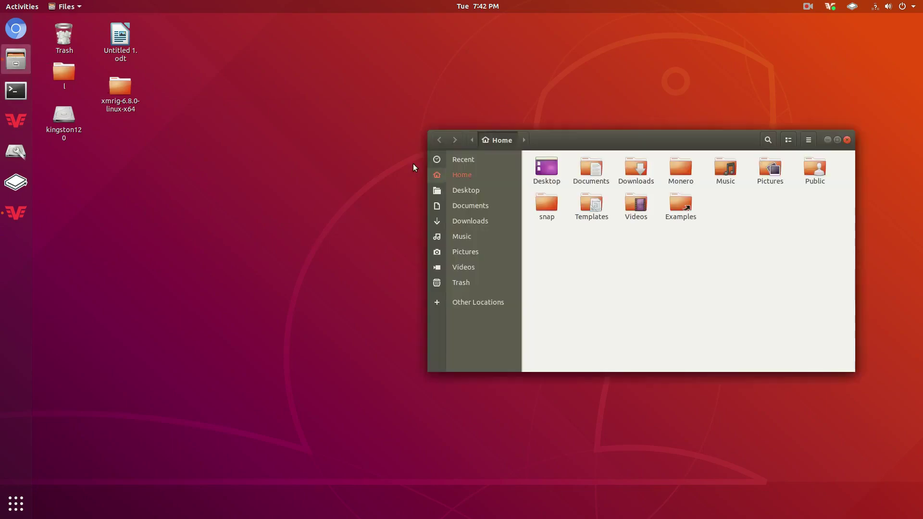
click(459, 222)
click(546, 168)
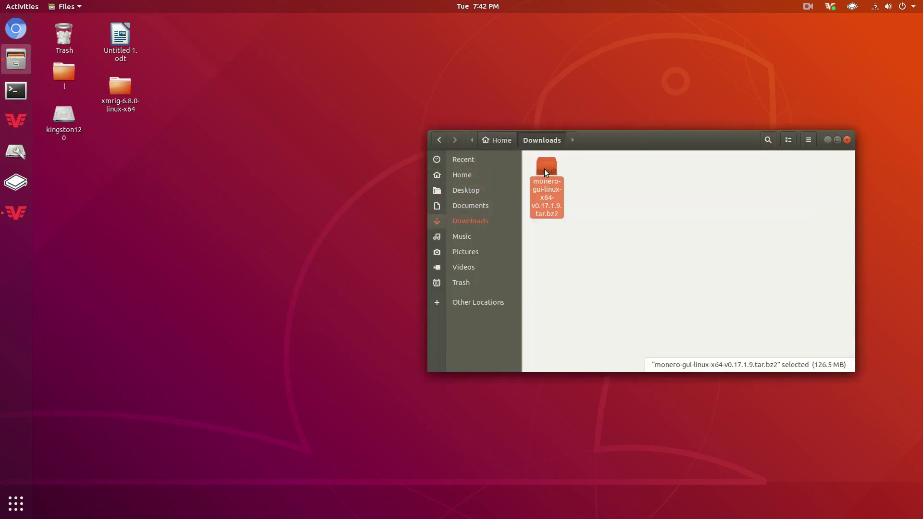
right_click(544, 168)
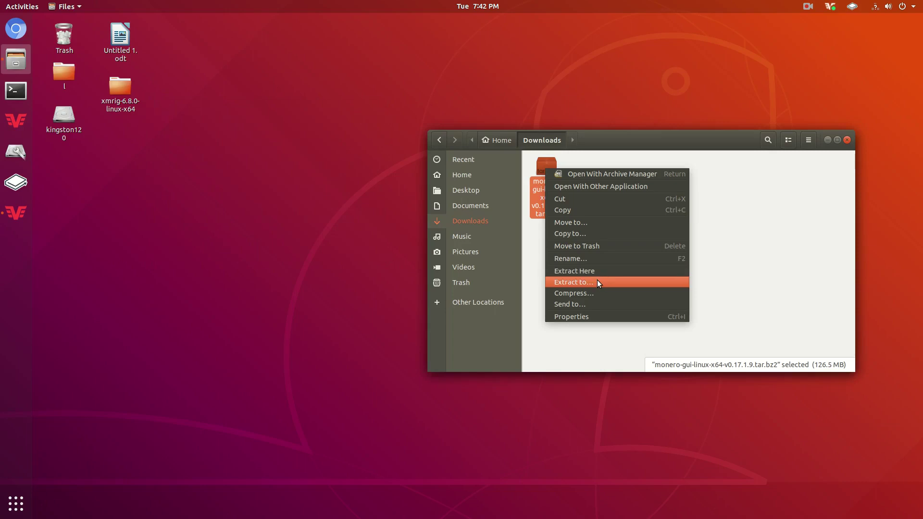
click(597, 281)
click(411, 83)
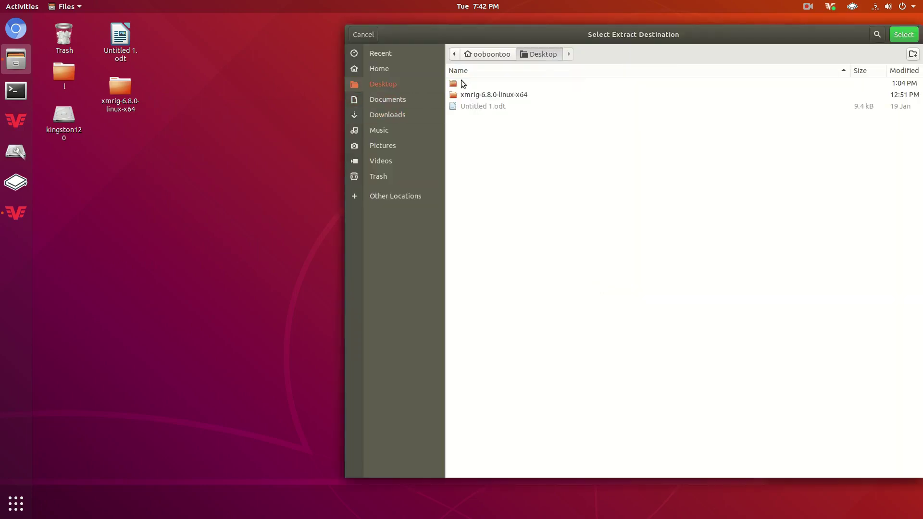
click(904, 35)
- Close the Files window and drag the monero-gui-linux-x64-v0.17.1.9 desktop folder further down
drag(656, 144, 566, 123)
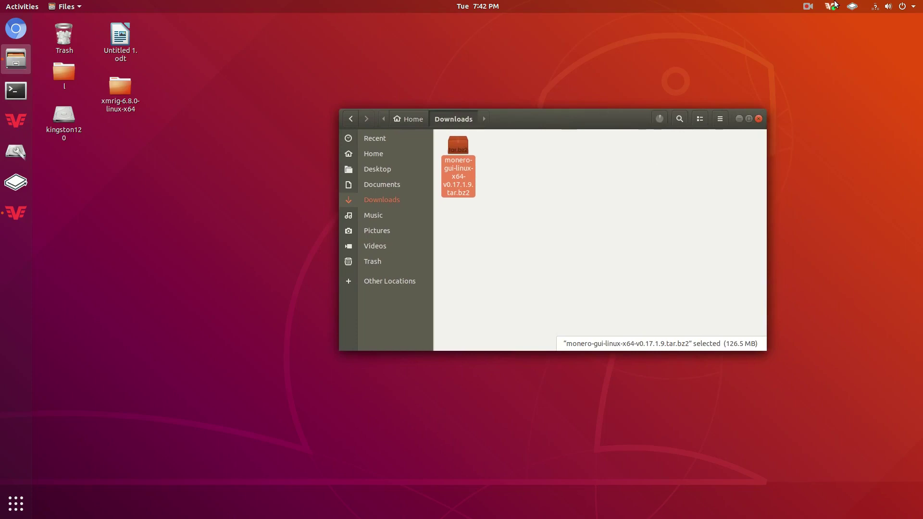
click(809, 7)
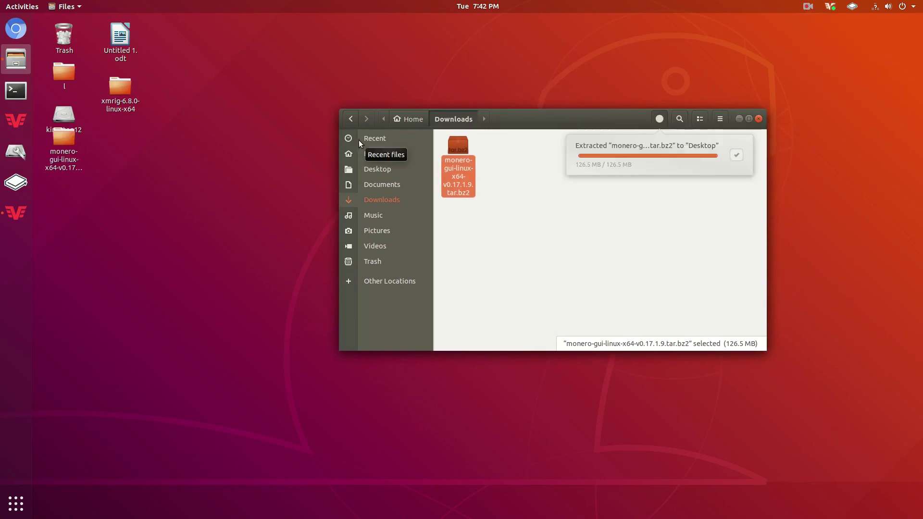
click(757, 120)
drag(66, 160, 93, 261)
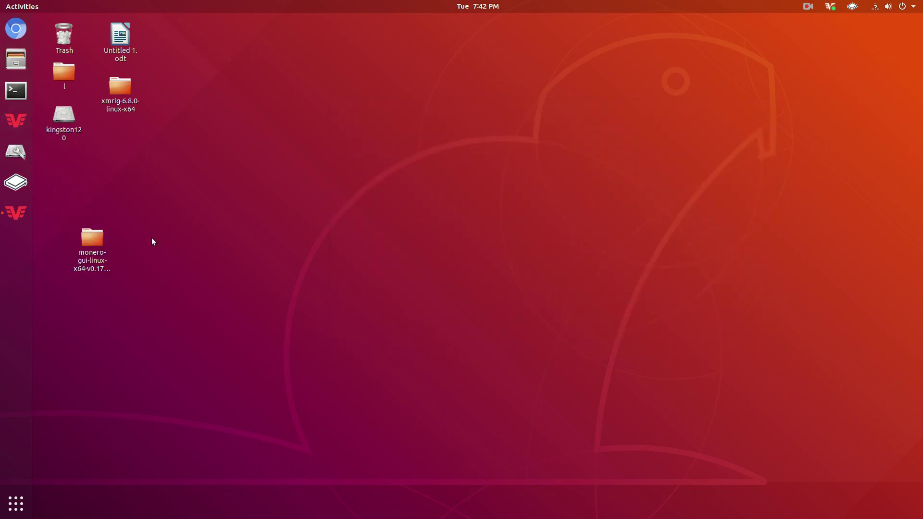
- Open the extracted desktop folder and its monero-gui-v0.17.1.9 subfolder, raising the window higher
double_click(96, 237)
double_click(457, 149)
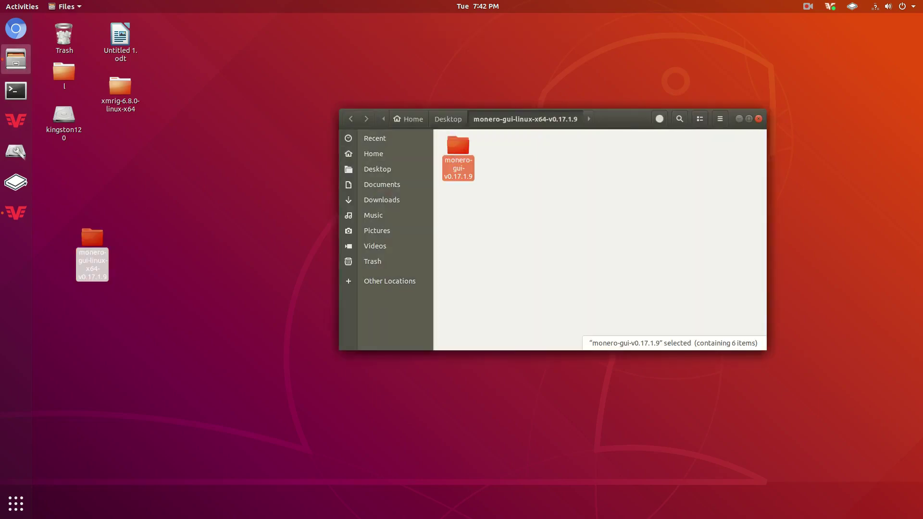
drag(642, 125, 652, 61)
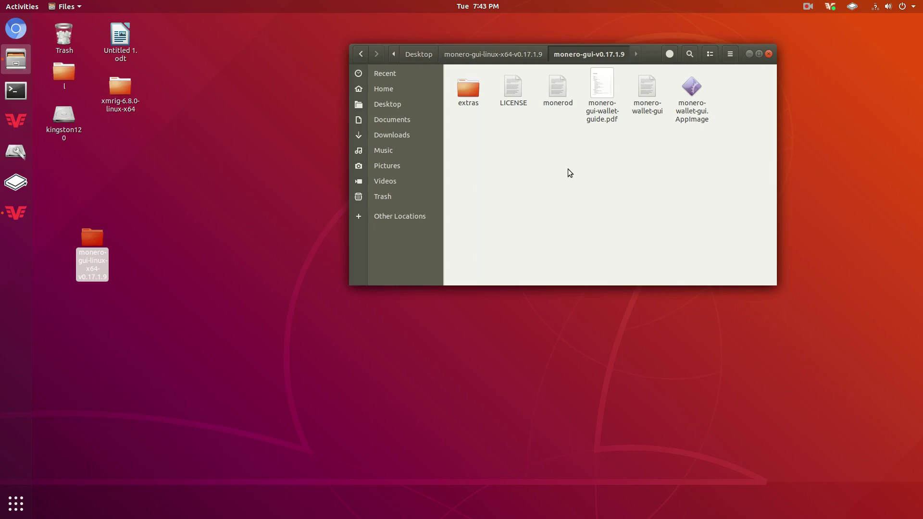
right_click(569, 150)
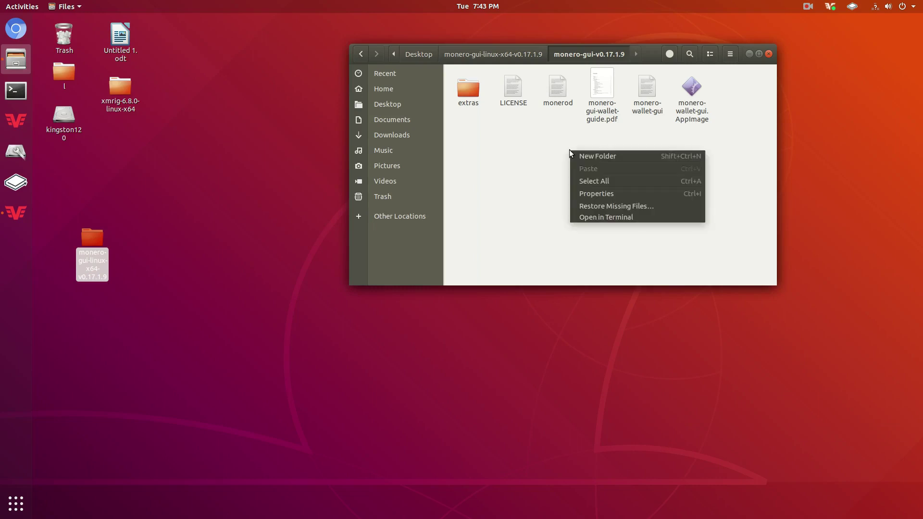
- Open a terminal in the monero-gui-v0.17.1.9 folder and run ./monerod
click(584, 216)
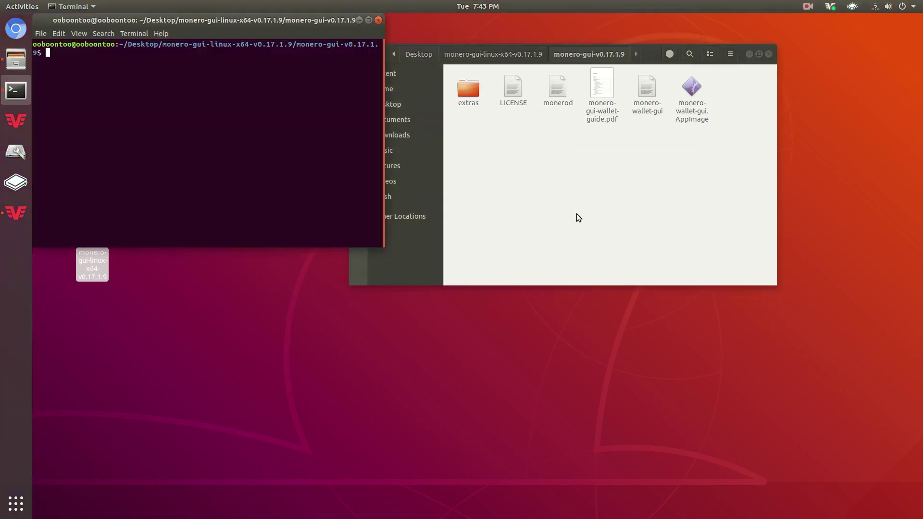
text(./monerod)
key(Return)
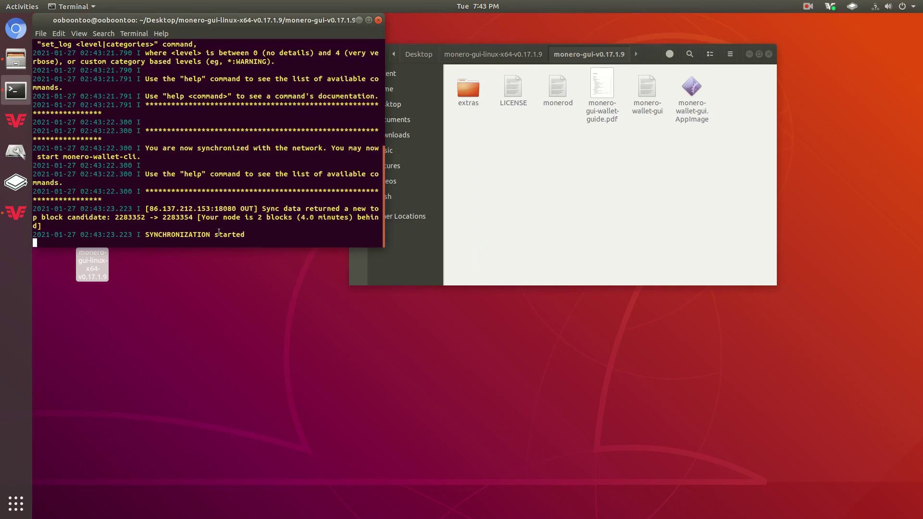
drag(242, 193, 379, 207)
click(365, 205)
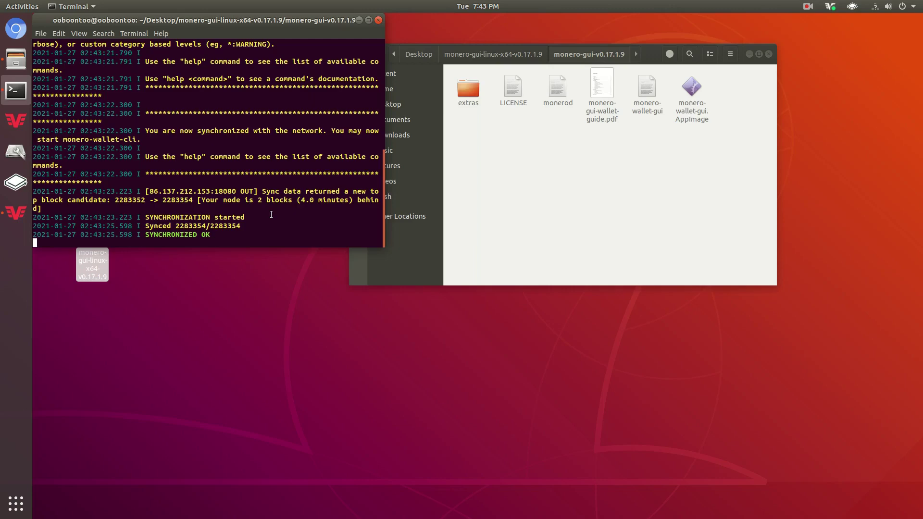
- Reposition the terminal until monerod reports SYNCHRONIZED OK, then select monero-wallet-gui.AppImage in Files
drag(313, 32, 347, 117)
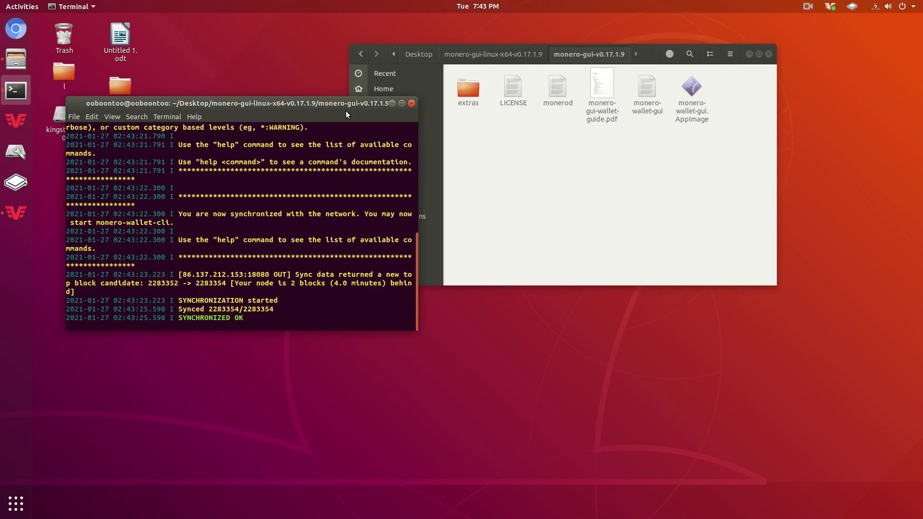
drag(346, 111, 347, 88)
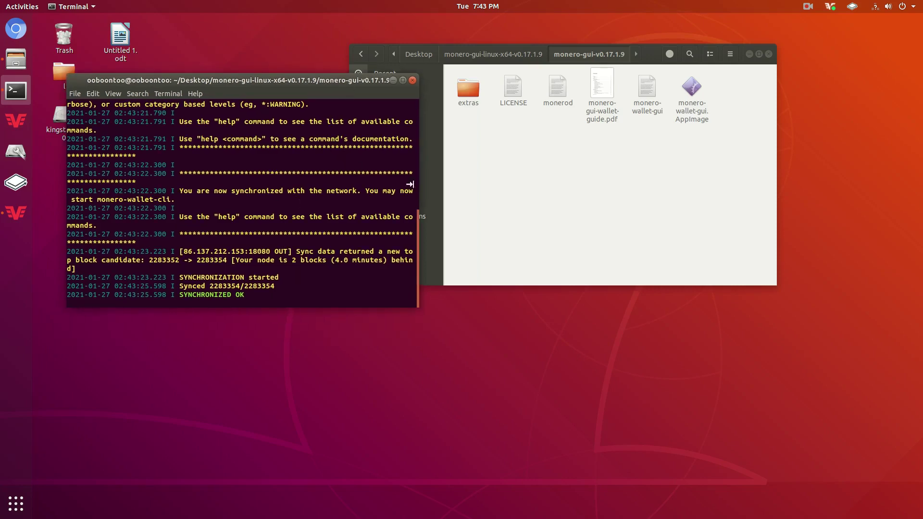
scroll(274, 216, up, 10)
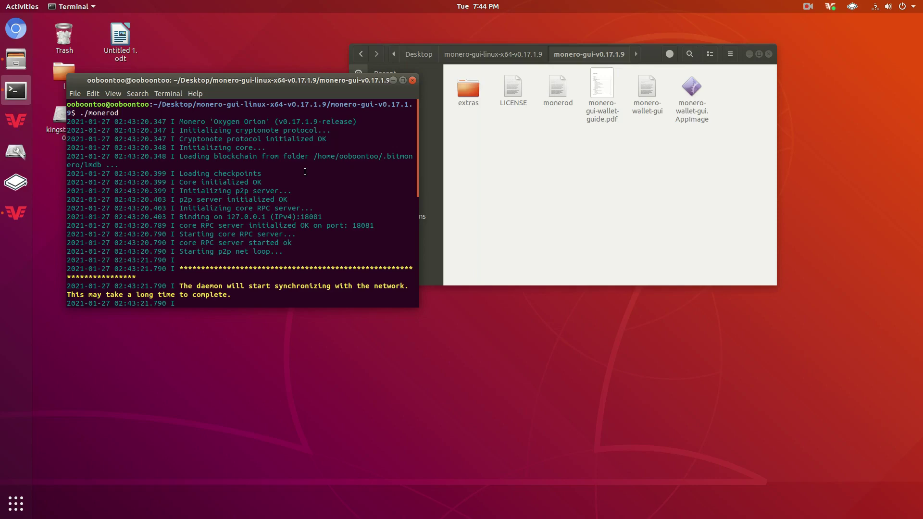
scroll(288, 201, down, 10)
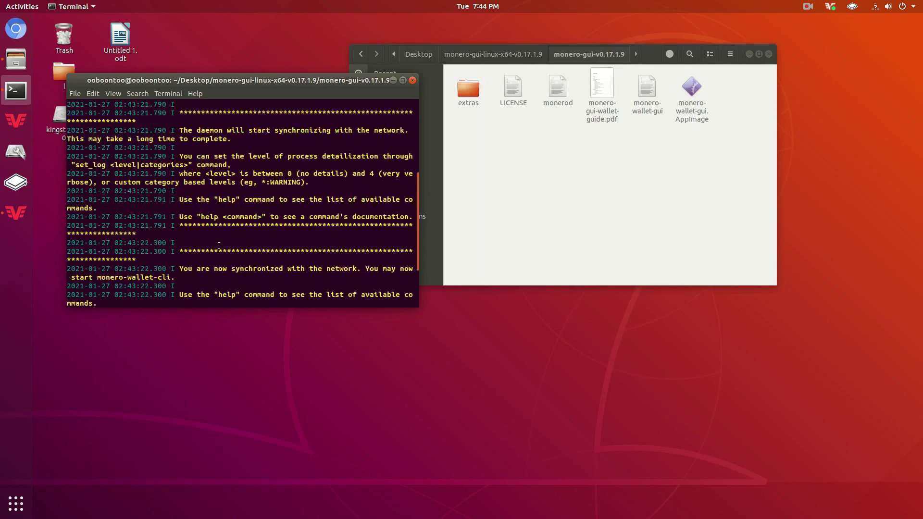
drag(264, 86, 264, 85)
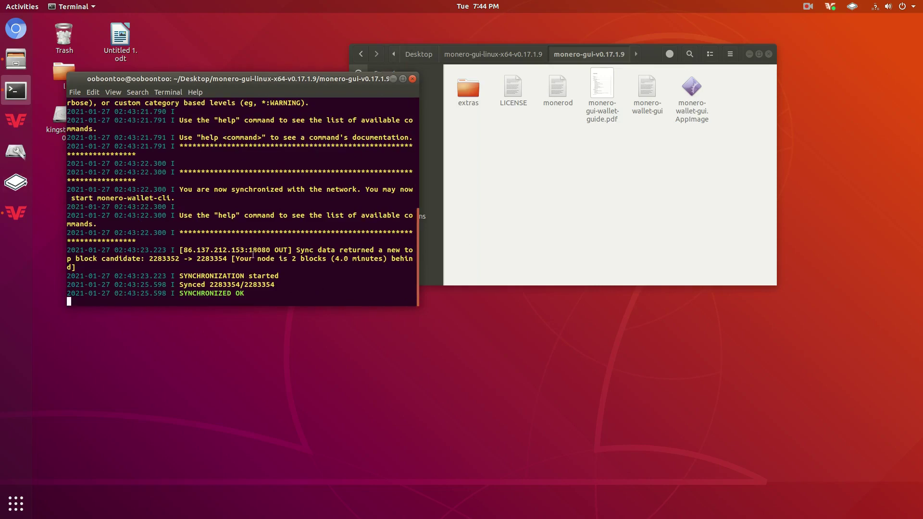
scroll(253, 255, up, 6)
scroll(253, 255, up, 3)
drag(310, 84, 332, 197)
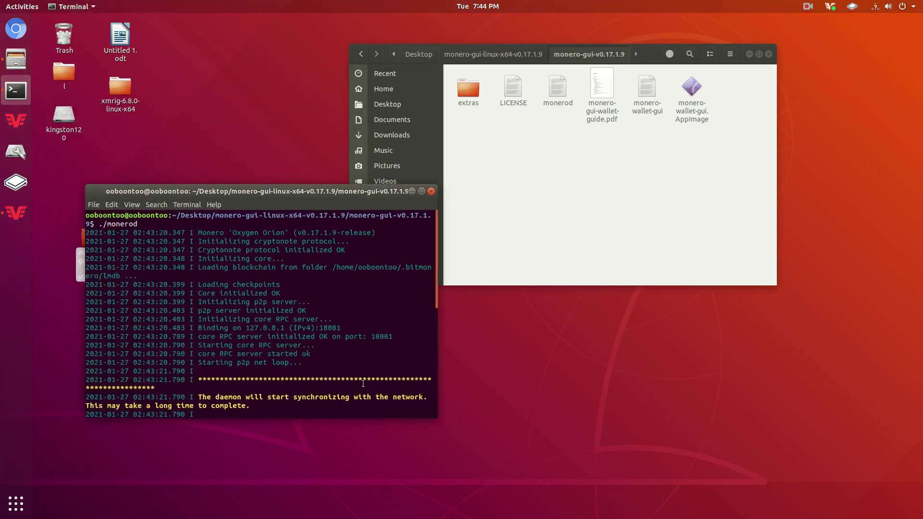
click(545, 235)
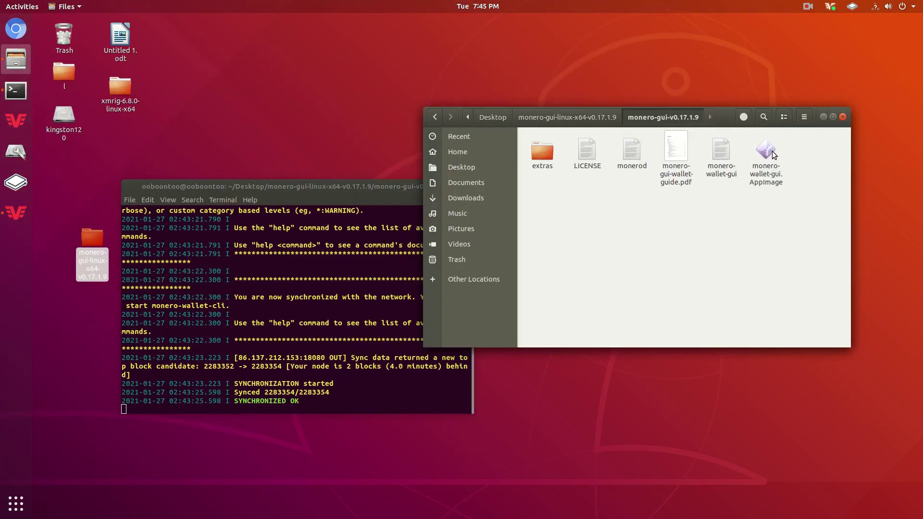
click(769, 153)
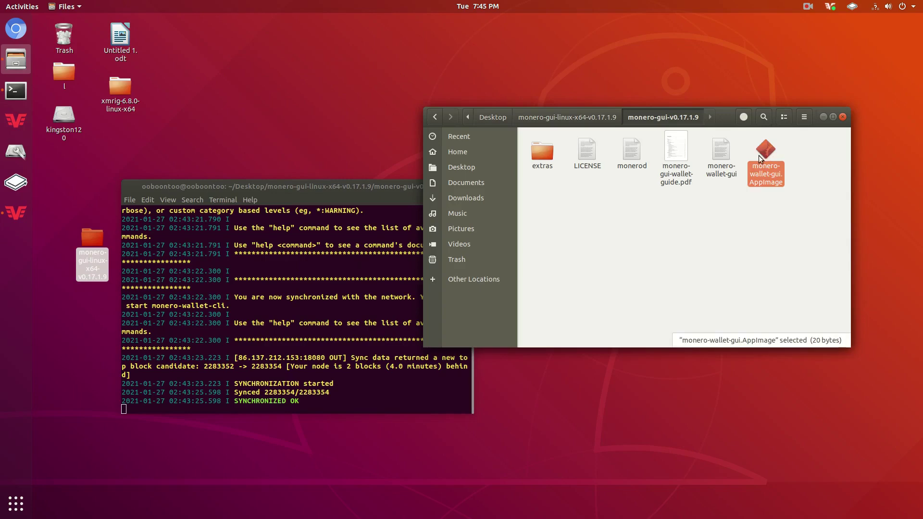
- Launch monero-wallet-gui.AppImage, continue past the welcome screen, pick Advanced mode and Create a new wallet
double_click(766, 152)
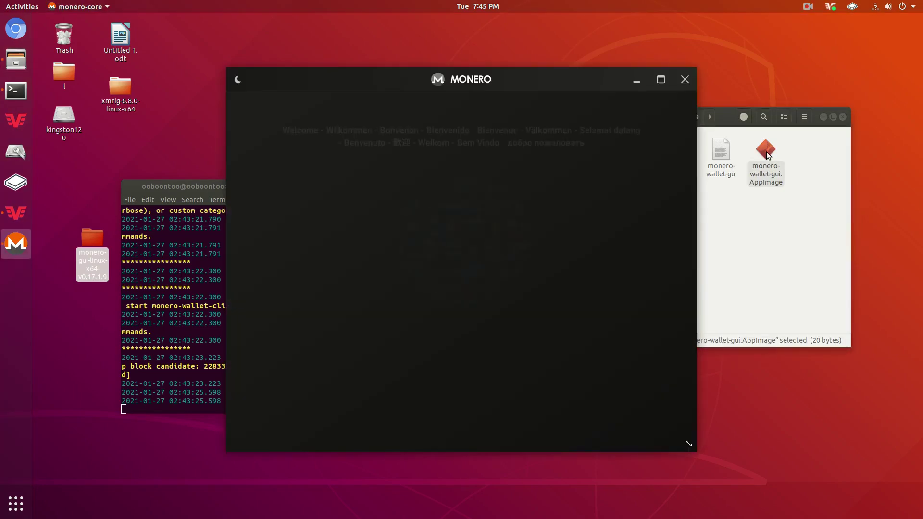
click(495, 347)
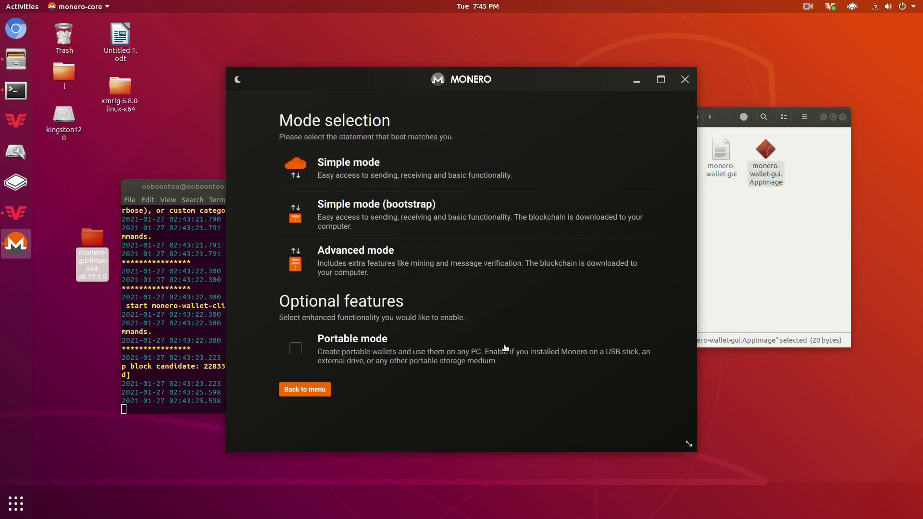
click(347, 262)
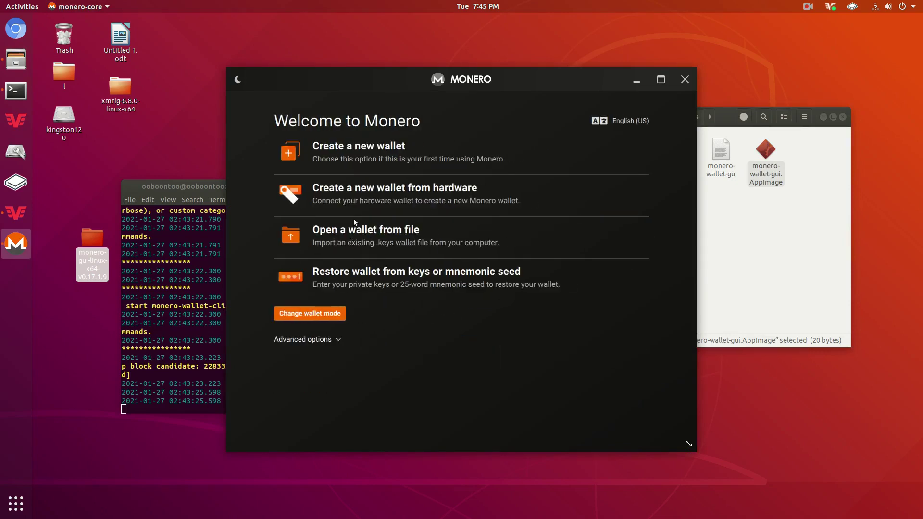
click(365, 157)
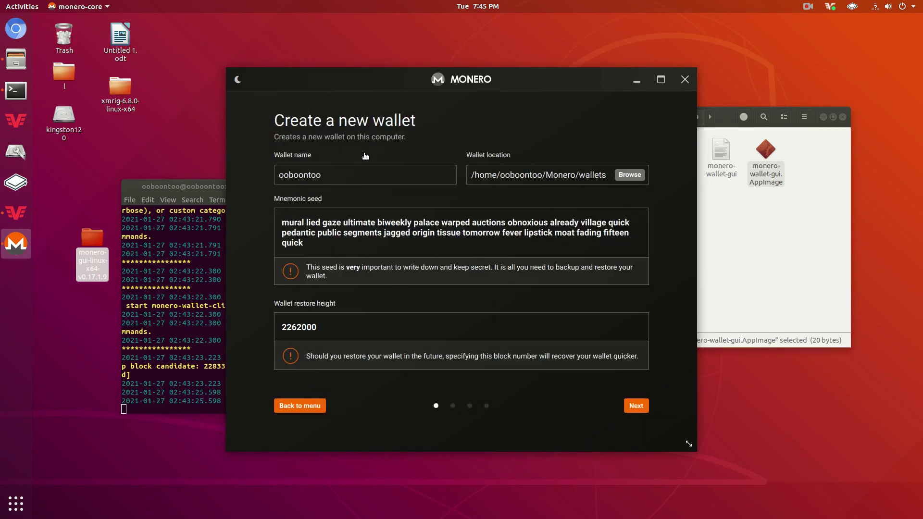
- Rename the wallet to 'test' and highlight the generated mnemonic seed
double_click(359, 172)
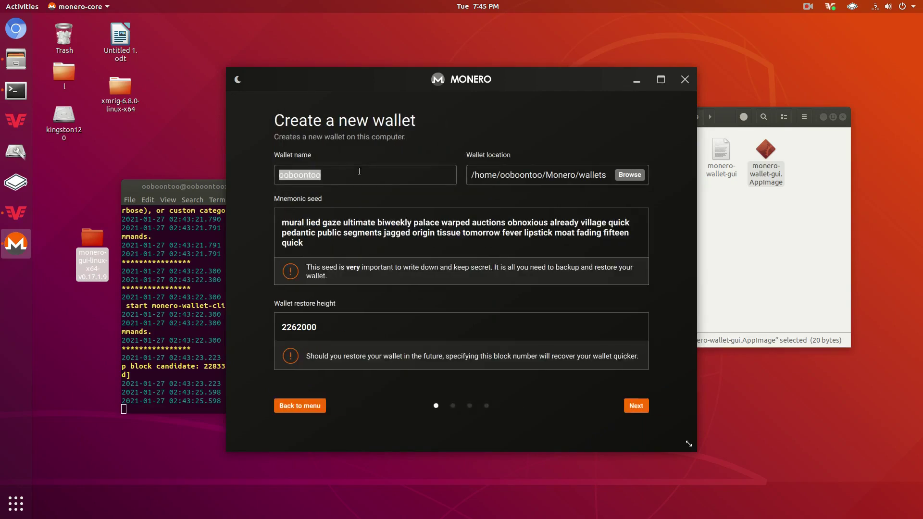
text(test)
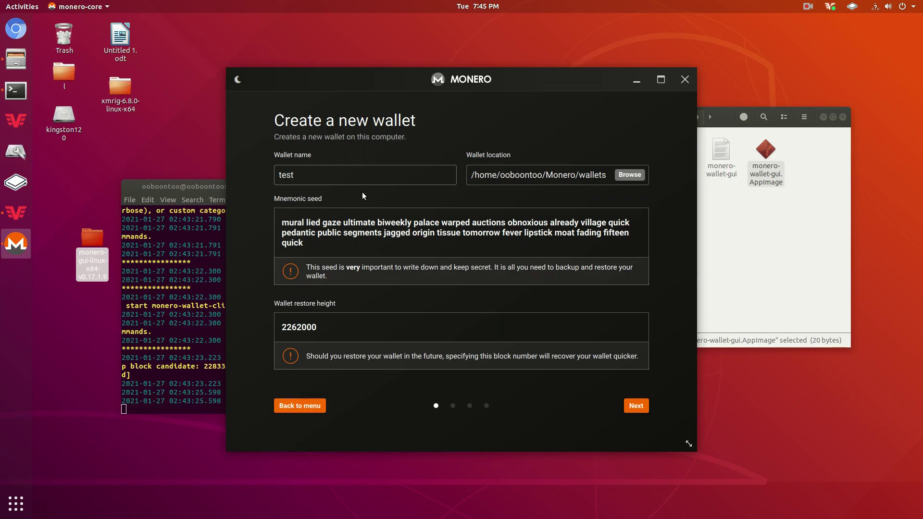
drag(323, 255, 260, 212)
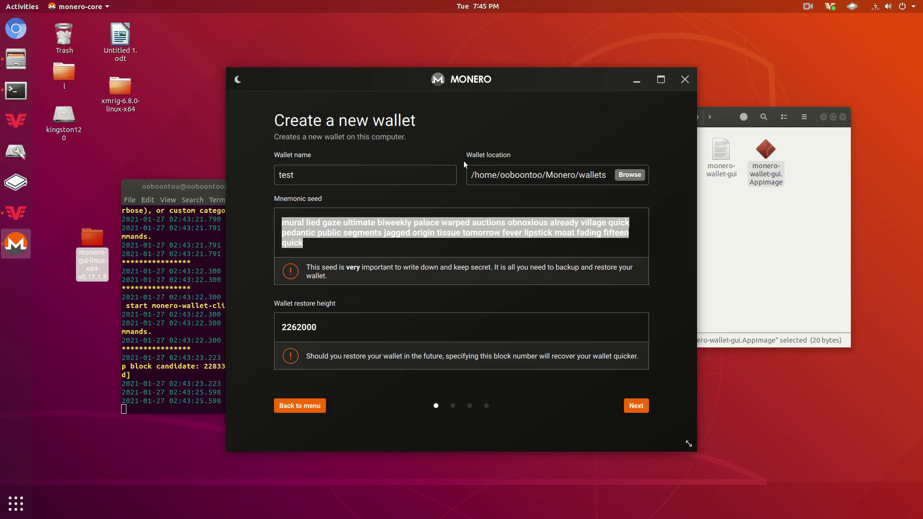
drag(407, 252, 264, 218)
click(315, 277)
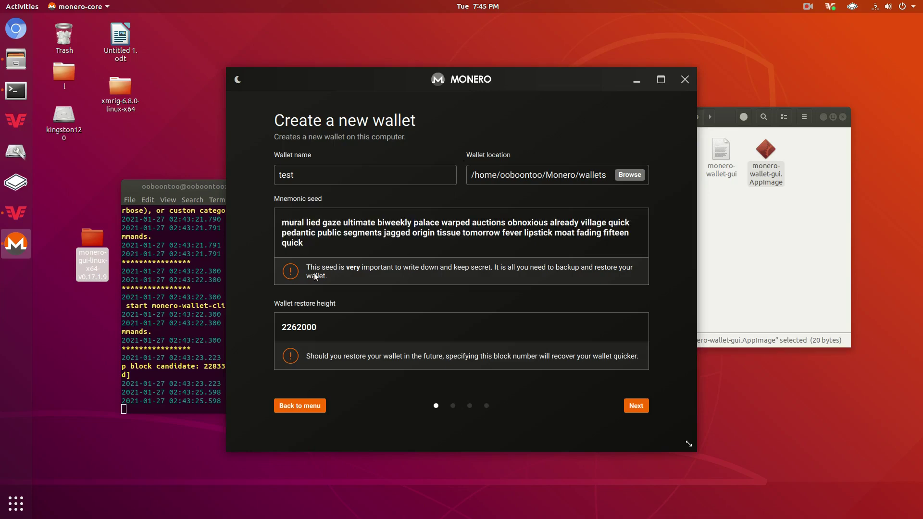
- Repeatedly highlight and deselect the mnemonic seed to review it
drag(316, 252, 303, 207)
click(301, 210)
drag(315, 246, 283, 217)
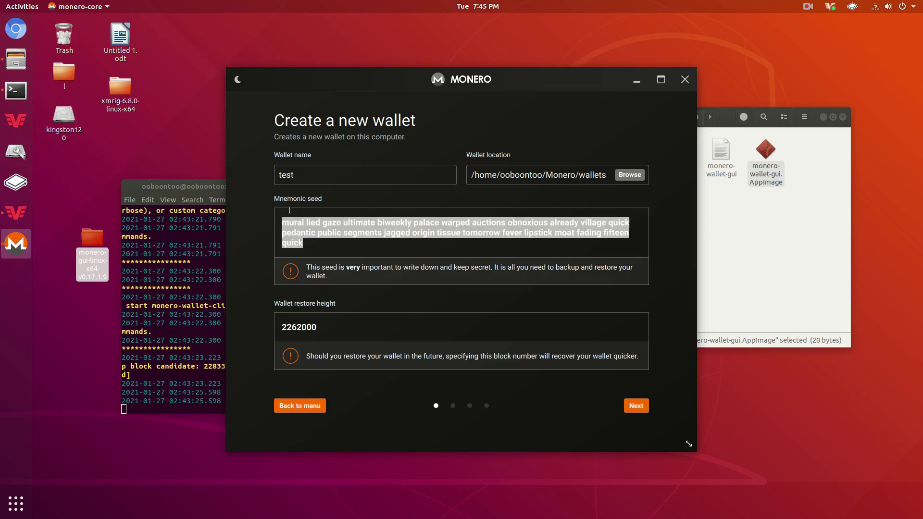
click(291, 255)
drag(304, 246, 288, 217)
click(300, 253)
drag(304, 246, 289, 214)
click(321, 253)
drag(309, 245, 303, 221)
click(302, 223)
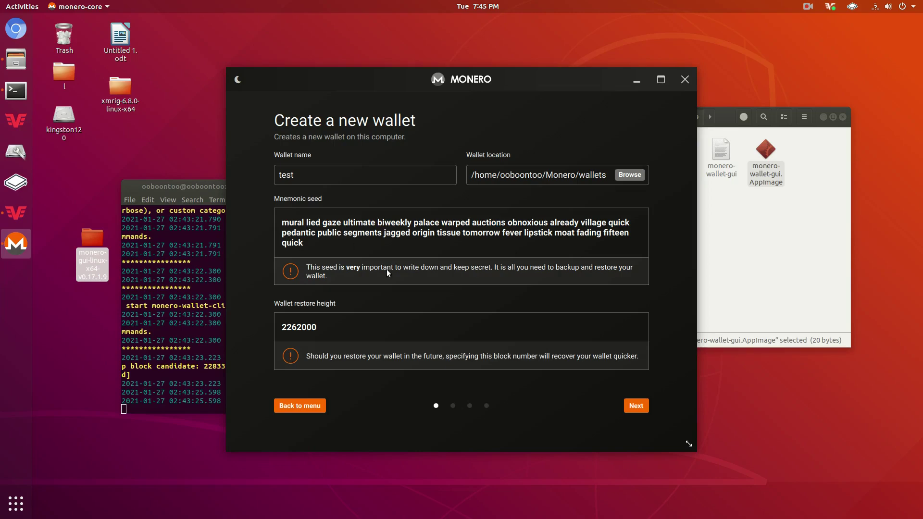
drag(304, 243, 268, 229)
click(275, 223)
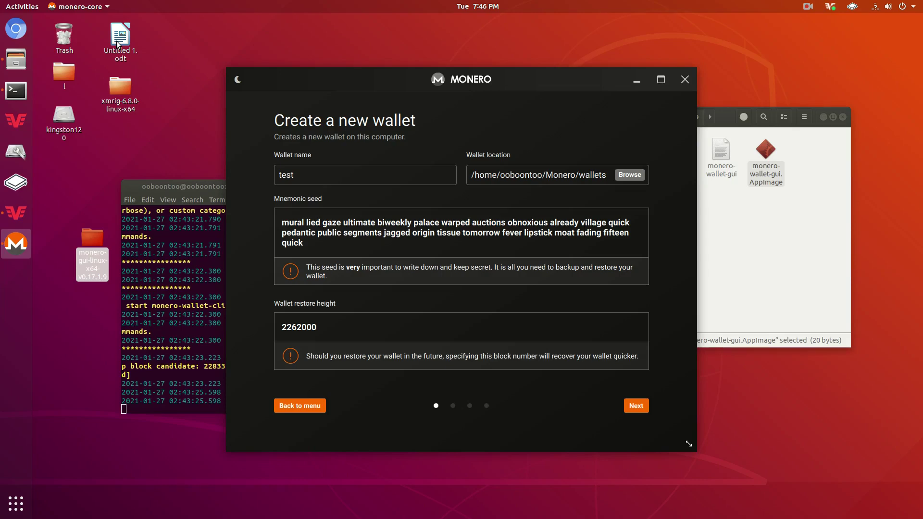
- Move the wallet window up-right and the daemon terminal to the left screen edge
double_click(332, 318)
drag(415, 89, 586, 59)
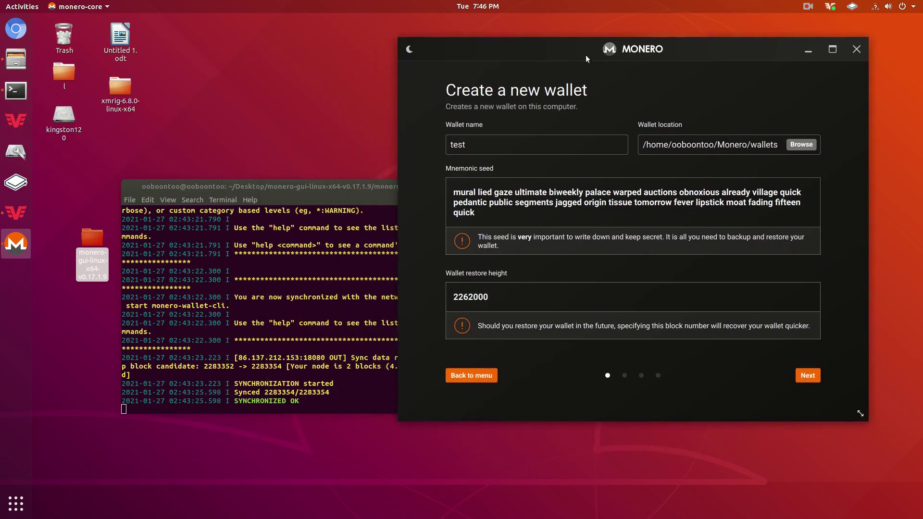
drag(344, 193, 250, 222)
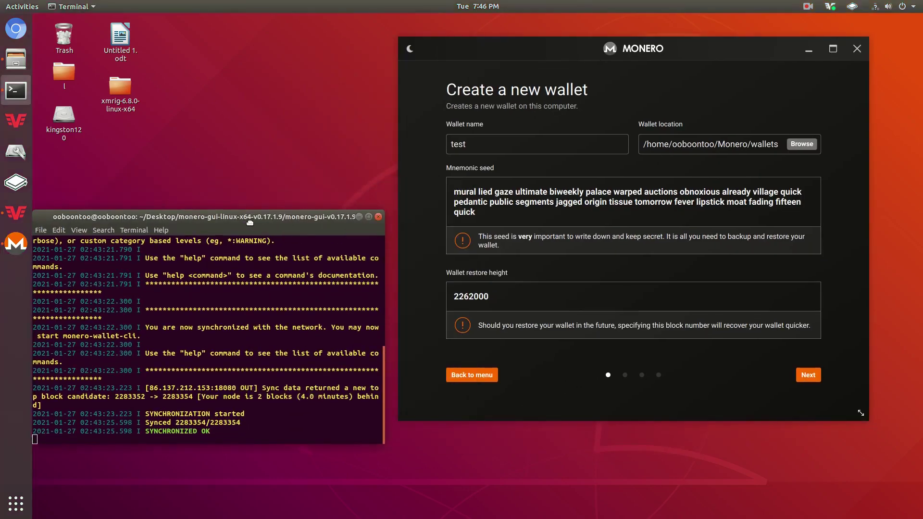
click(507, 304)
- Repeatedly select and inspect the 2262000 wallet restore height value
drag(454, 296, 455, 297)
click(460, 294)
click(482, 297)
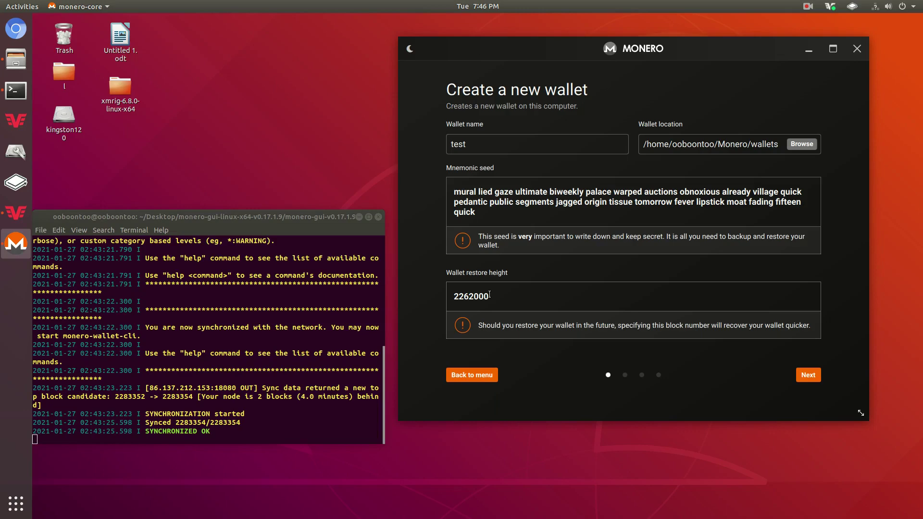
drag(489, 294, 459, 283)
click(474, 289)
double_click(474, 289)
click(460, 287)
double_click(460, 287)
click(457, 287)
double_click(458, 288)
click(459, 291)
double_click(461, 294)
click(458, 297)
drag(490, 296, 451, 295)
click(452, 294)
drag(512, 307, 419, 306)
click(504, 258)
double_click(482, 296)
click(481, 214)
drag(492, 300, 432, 296)
- Enter and confirm the new wallet password, then continue to the daemon settings
click(538, 294)
click(809, 376)
text(pass)
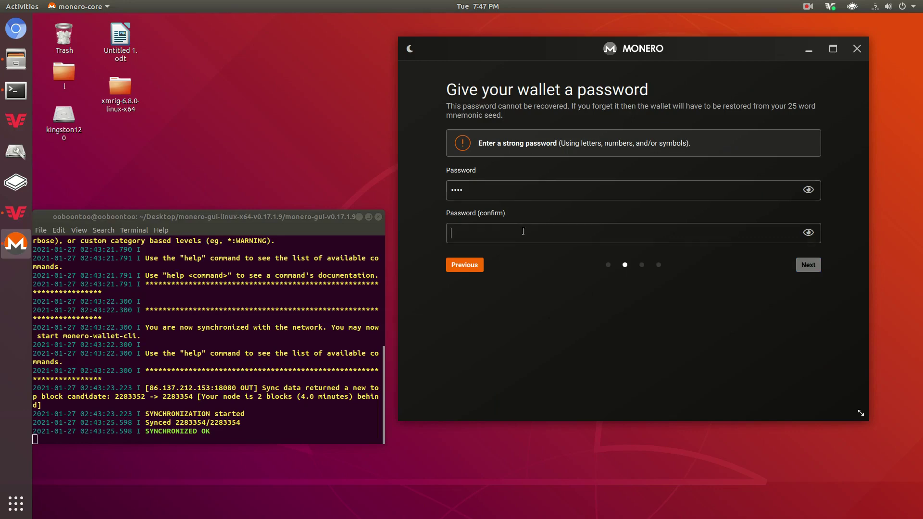
text(pass)
click(808, 265)
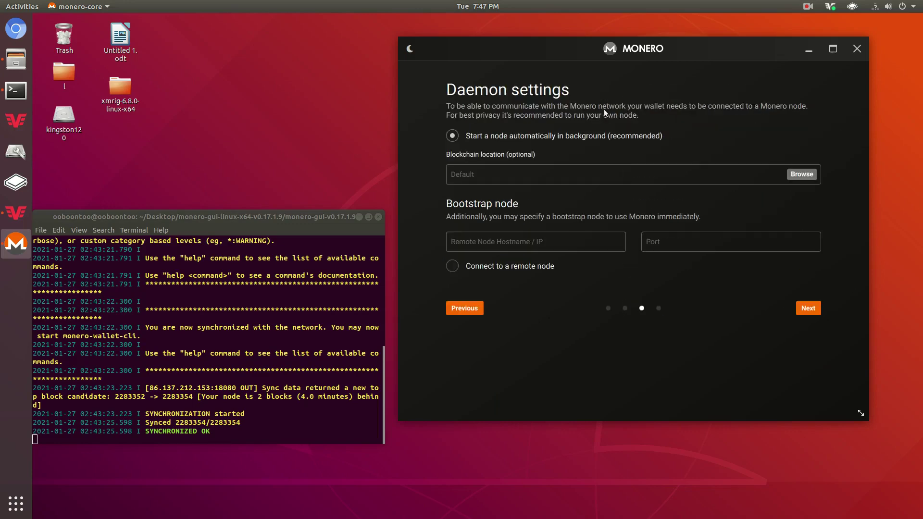
drag(544, 35, 557, 40)
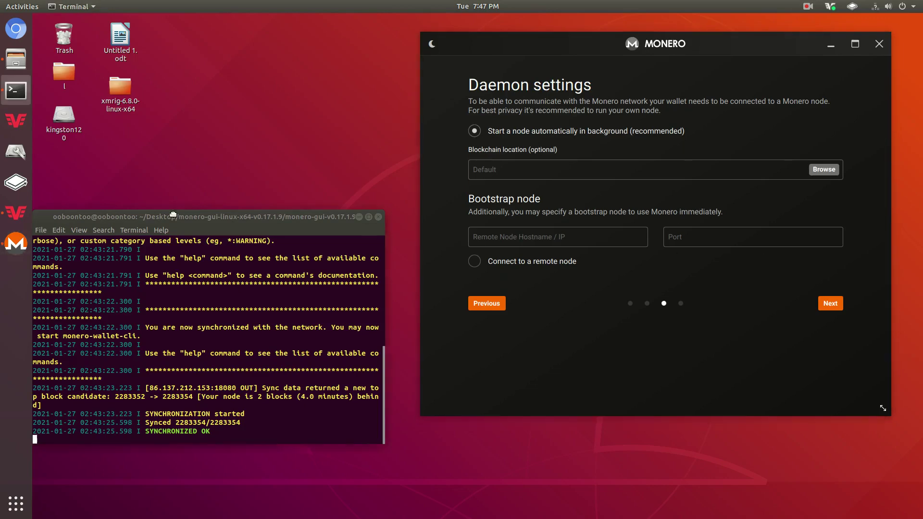
drag(175, 217, 207, 198)
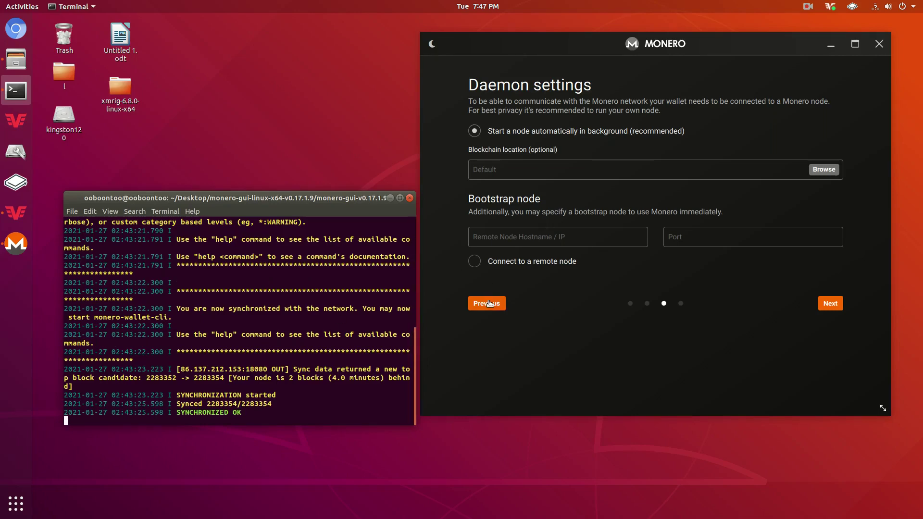
click(508, 252)
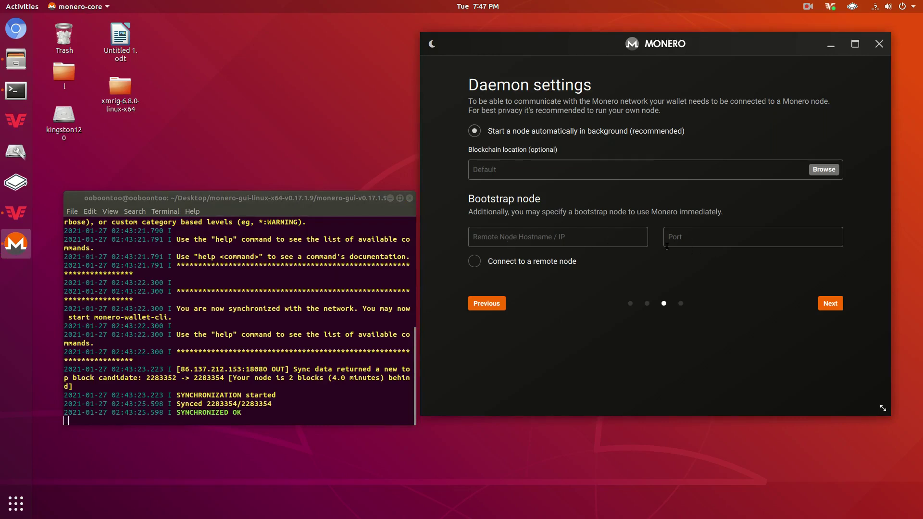
click(693, 234)
drag(250, 198, 243, 169)
key(alt+Tab)
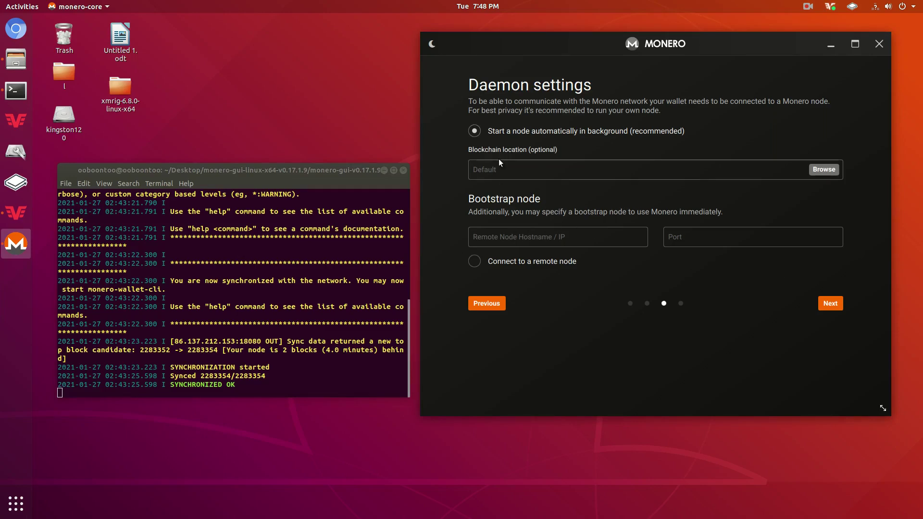
drag(285, 185, 280, 186)
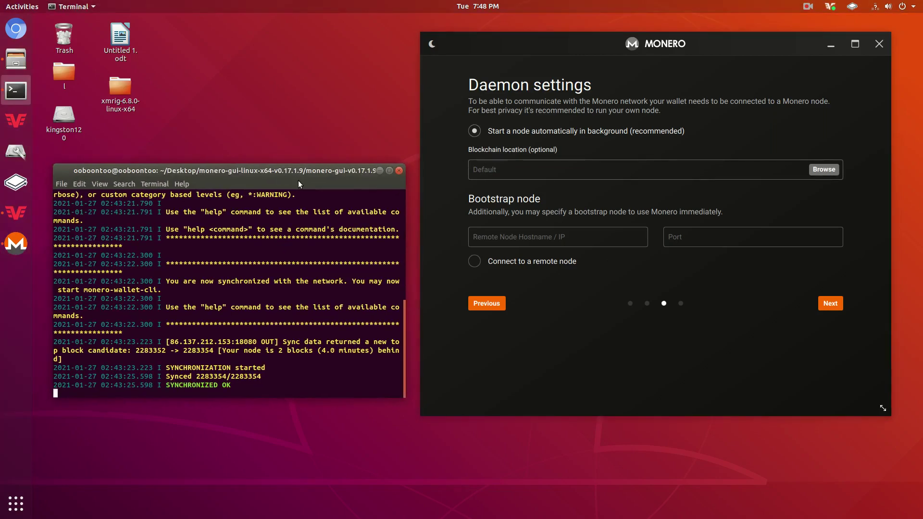
- Accept the daemon settings, create the 'test' Mainnet wallet and unlock it with its password
click(828, 305)
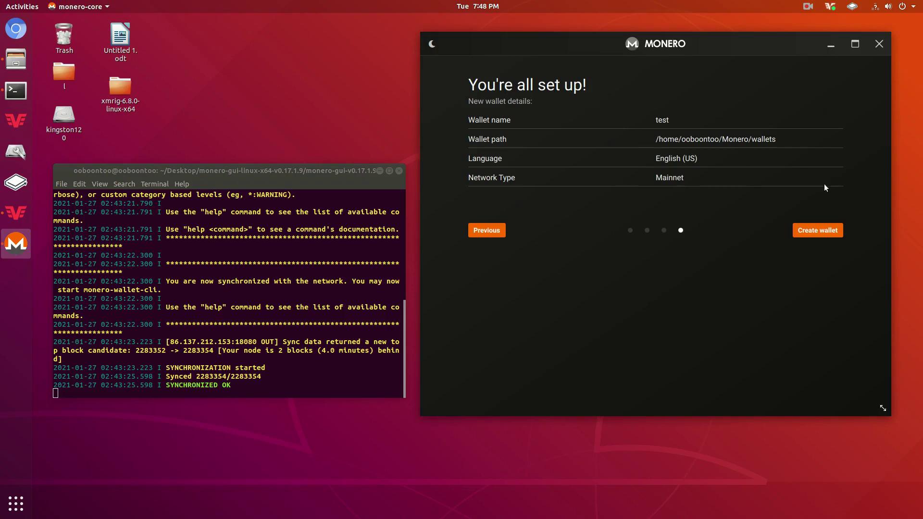
click(815, 227)
text(••)
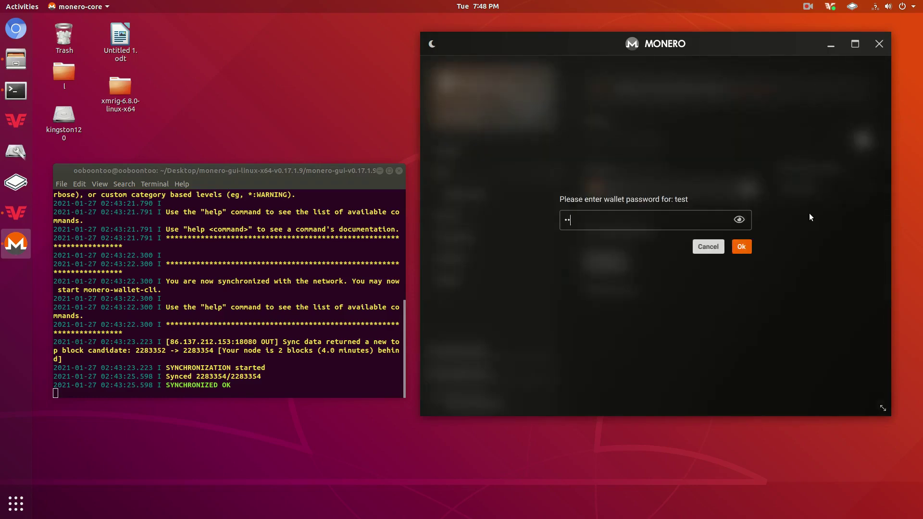
key(Return)
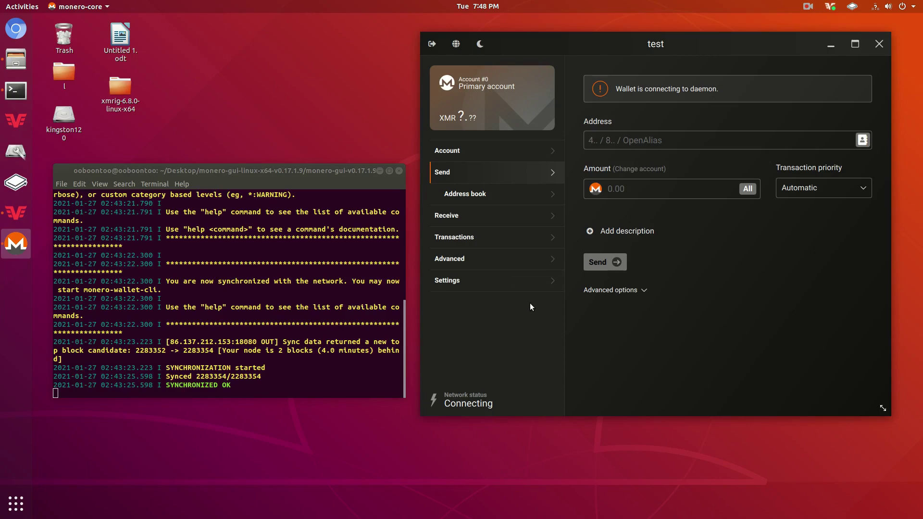
- On the Receive page, copy the primary address and begin a new receiving address
click(466, 218)
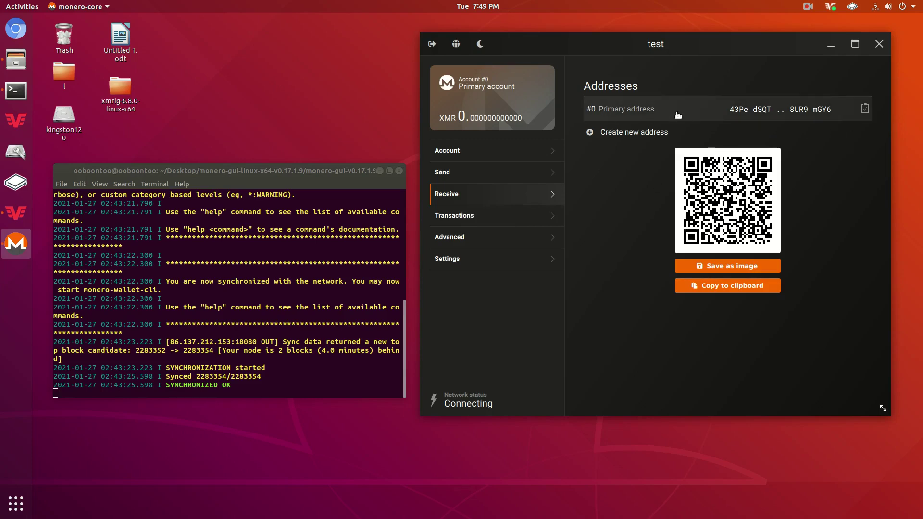
click(865, 109)
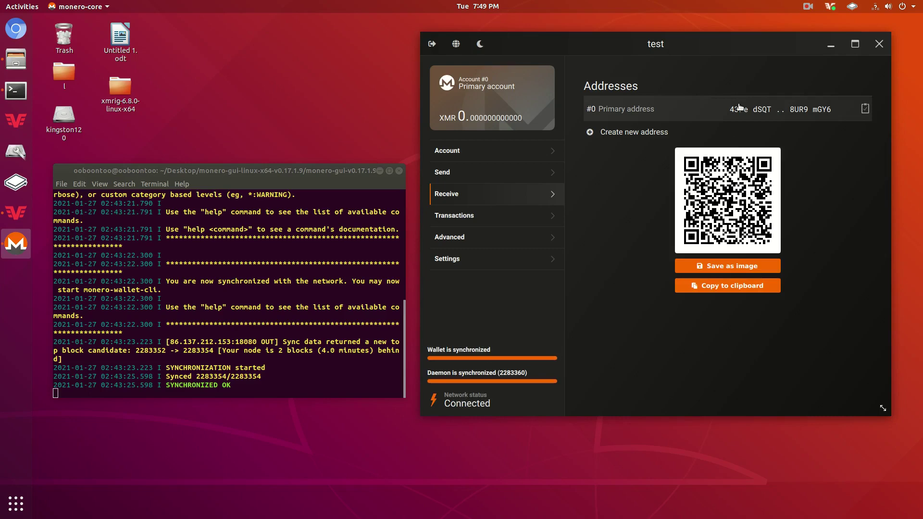
click(650, 134)
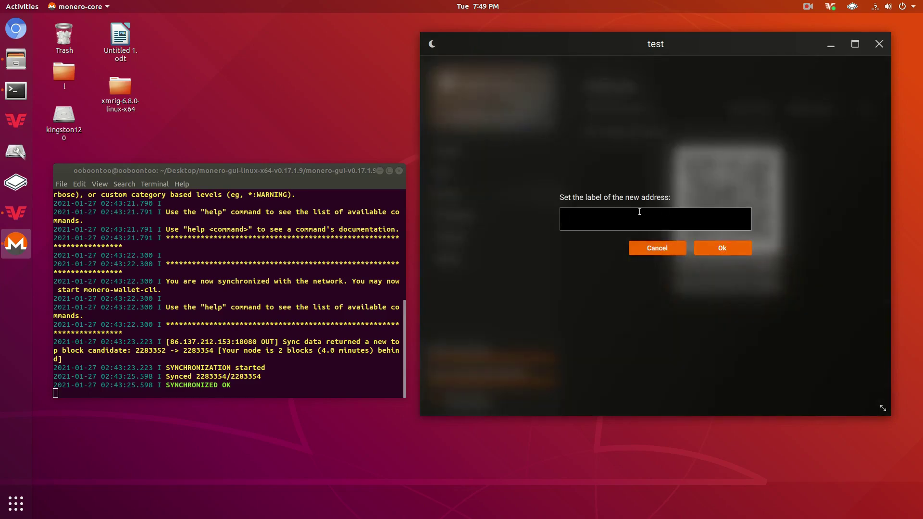
- Create a new receiving address labelled 'help'
click(672, 248)
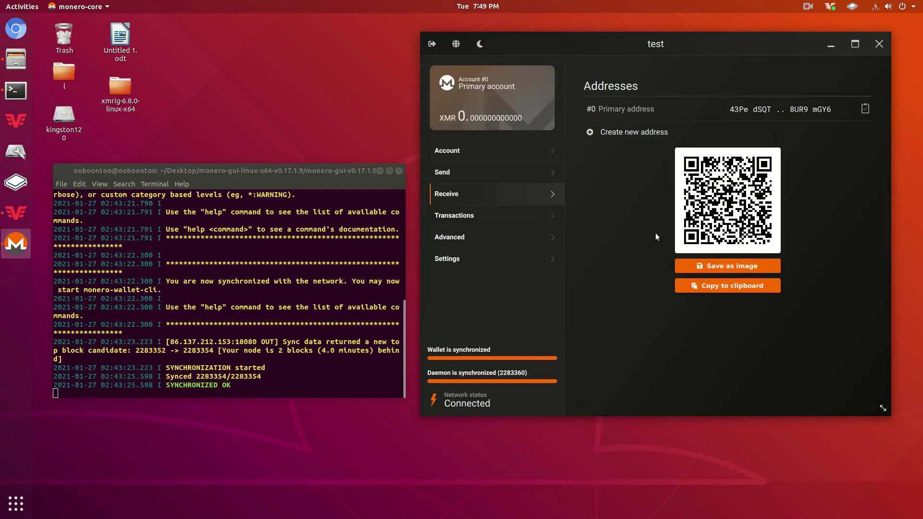
click(636, 133)
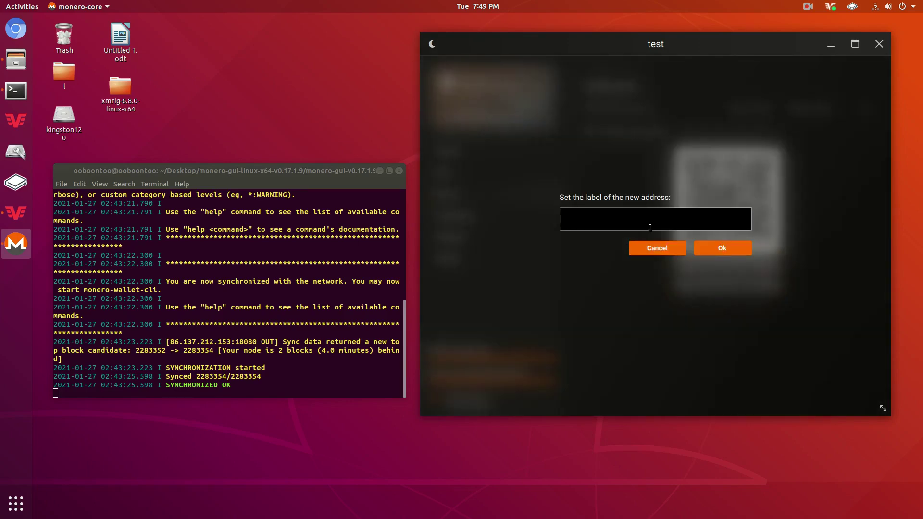
text(h)
key(BackSpace)
text(help)
key(Return)
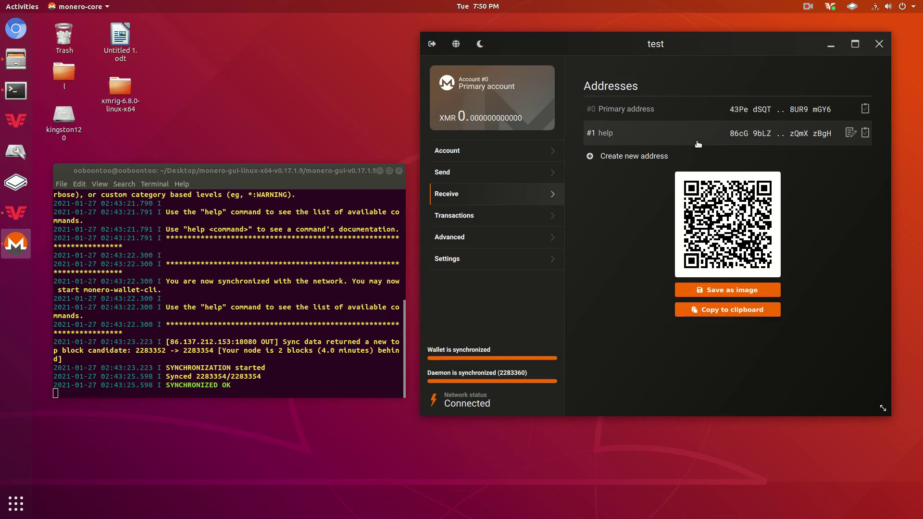
- Add three more receiving addresses labelled 1, 2 and 3
click(668, 159)
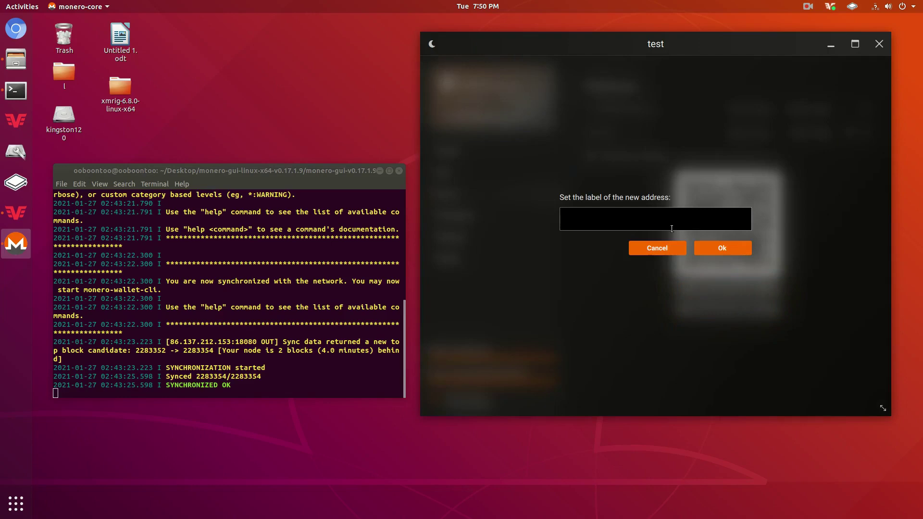
click(663, 247)
click(630, 179)
text(3)
click(733, 247)
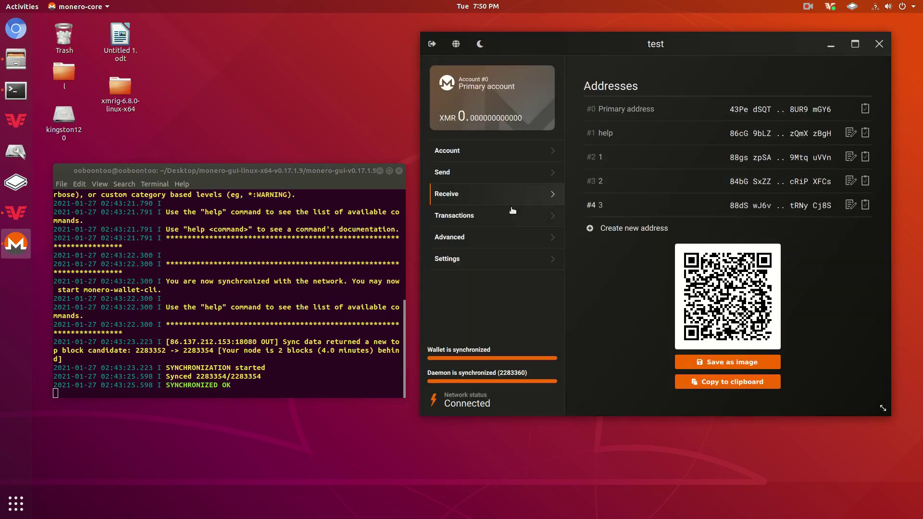
click(506, 179)
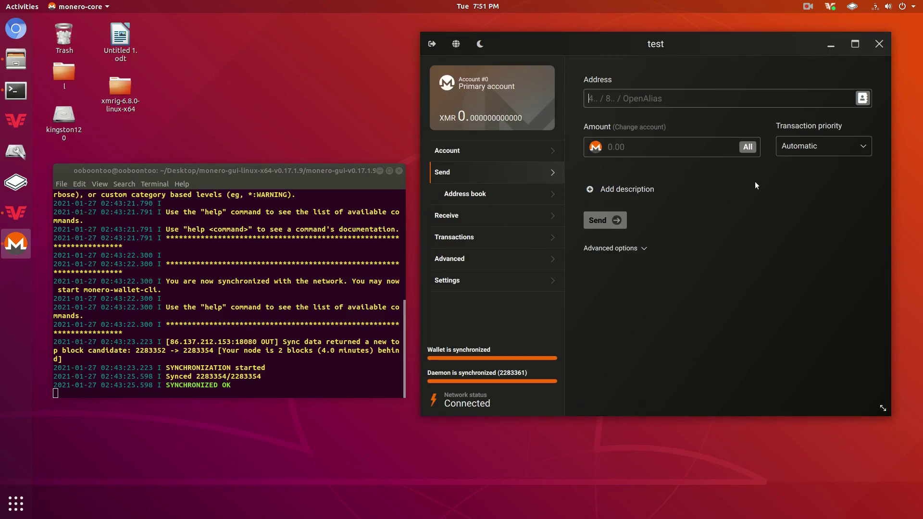
- Review the transaction priority options, keeping Automatic, then go to Advanced > Mining
click(801, 147)
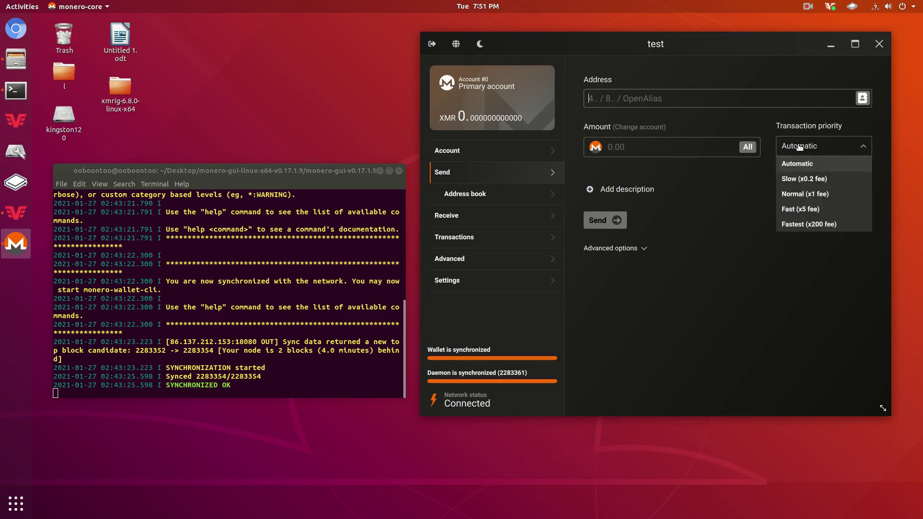
click(811, 147)
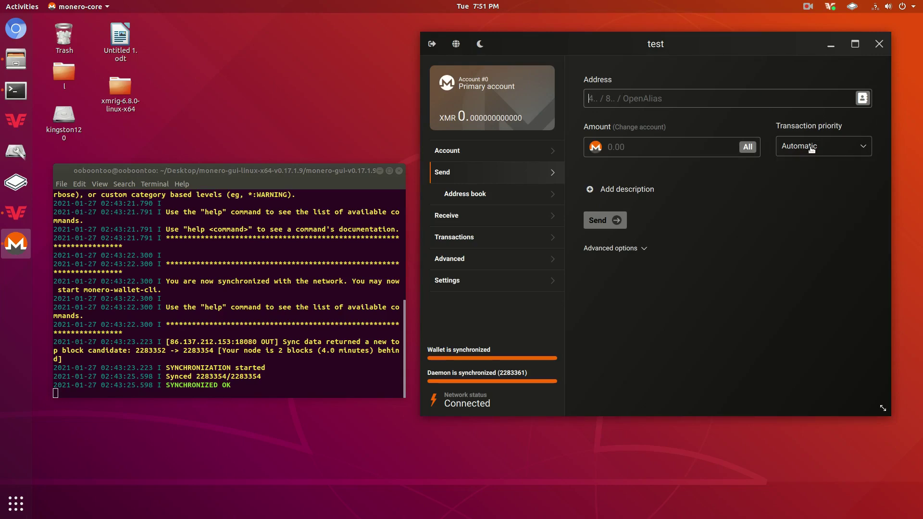
click(812, 152)
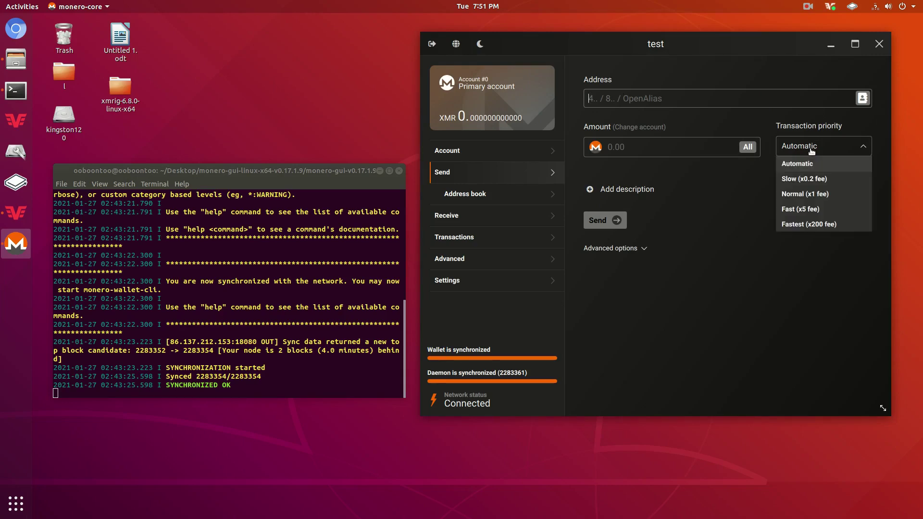
click(798, 164)
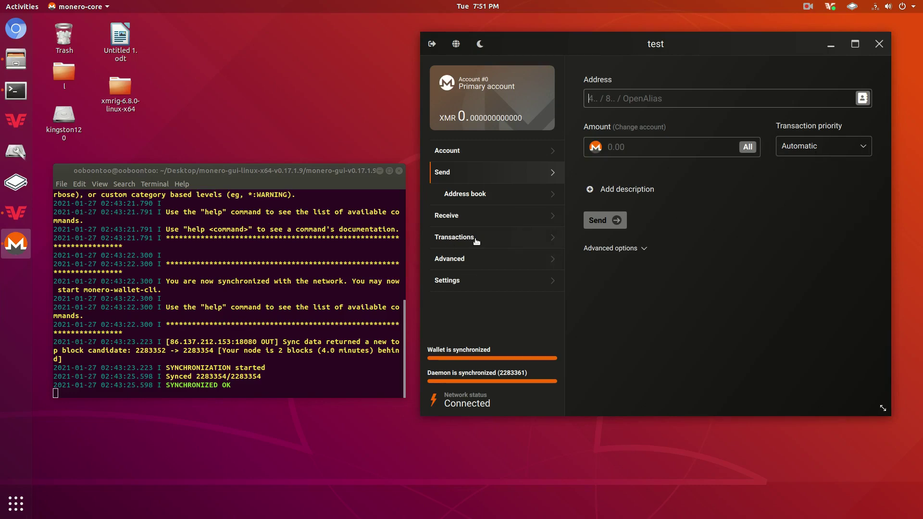
click(476, 254)
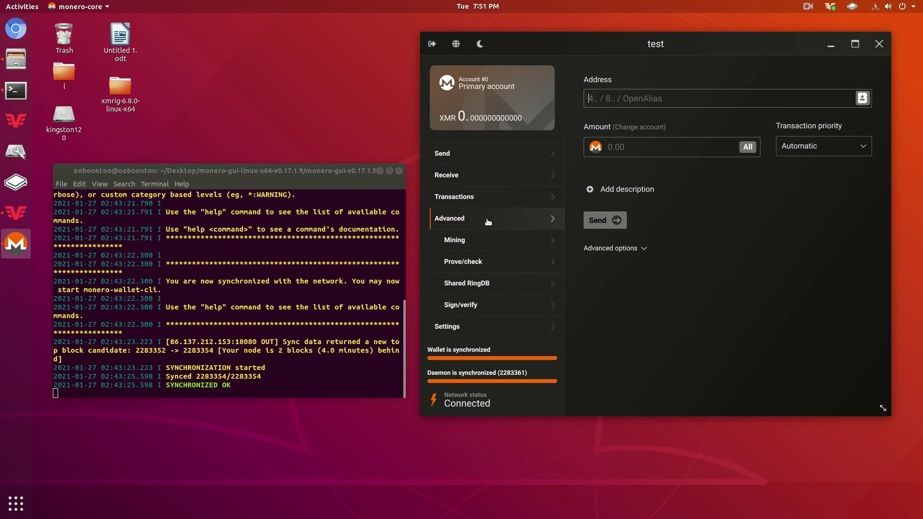
click(466, 240)
- Reposition the wallet window showing the Solo mining page
drag(714, 46, 643, 88)
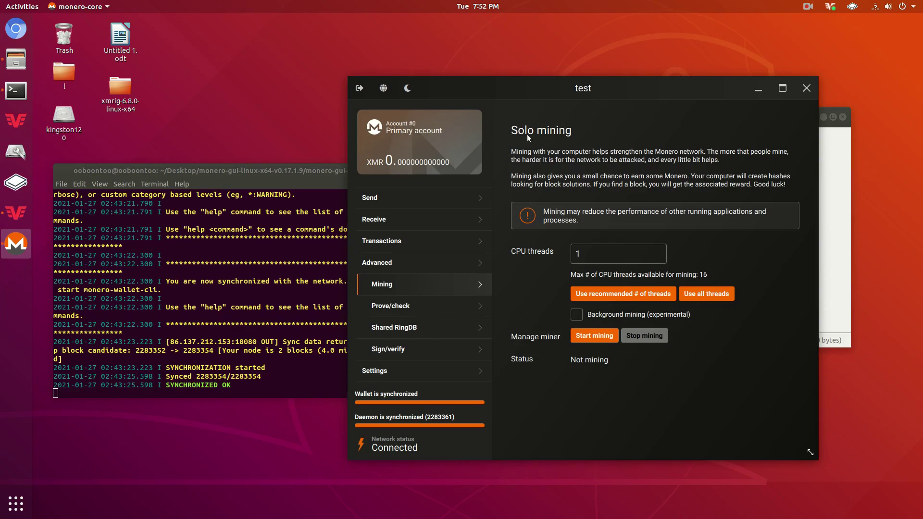
drag(561, 95, 552, 79)
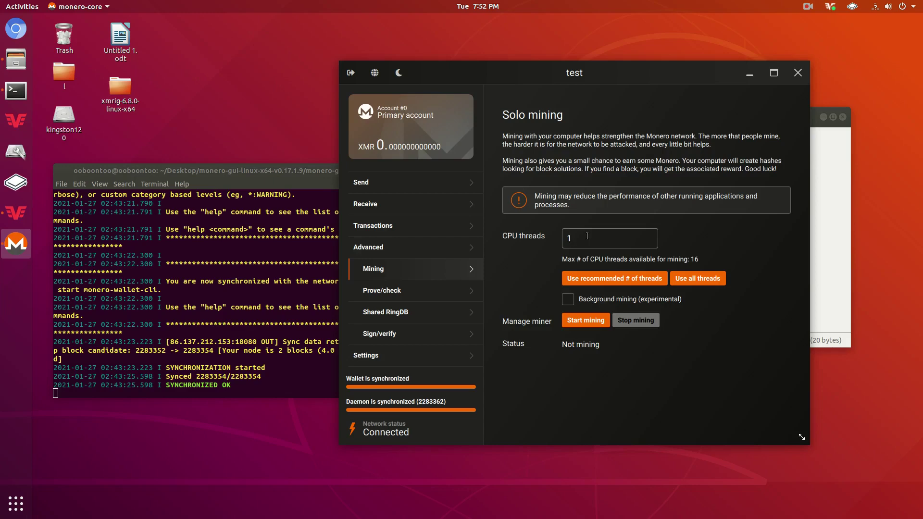
- Set CPU threads to 4 and start solo mining
click(589, 236)
key(BackSpace)
text(4)
click(589, 322)
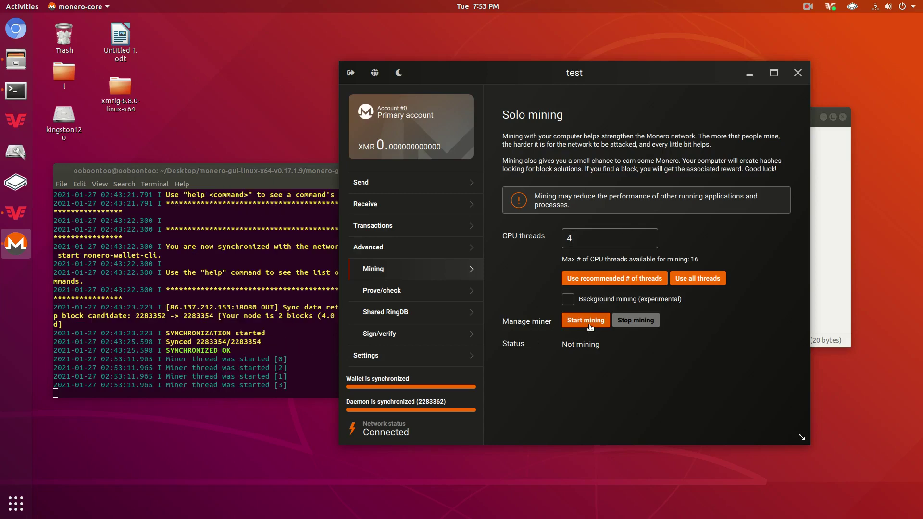
- Check the terminal log and the status hash rate of about 2463 H/s
click(258, 158)
drag(257, 159, 249, 139)
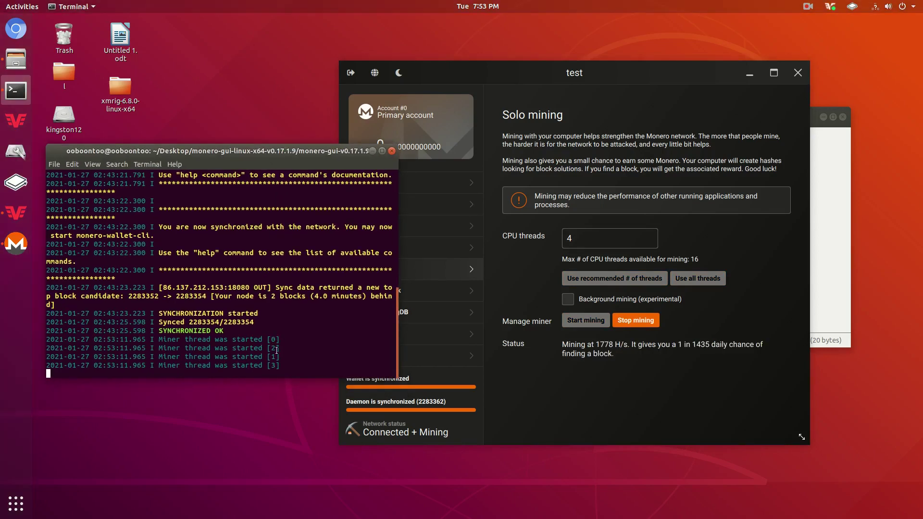
click(576, 247)
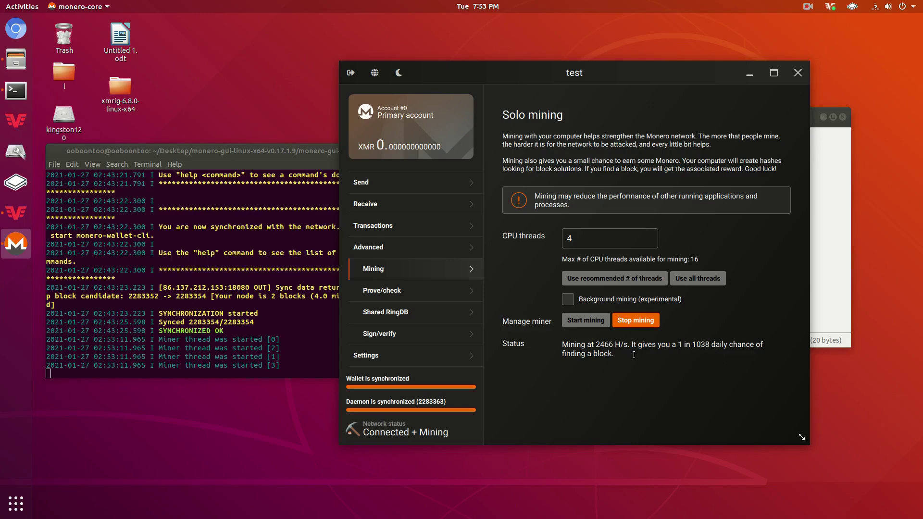
drag(594, 344, 615, 344)
mouse_move(594, 343)
mouse_down()
mouse_move(633, 342)
mouse_move(592, 345)
mouse_up()
- Browse the Advanced pages, then stop solo mining from the Mining page
click(607, 355)
click(409, 317)
click(414, 291)
click(416, 312)
click(417, 335)
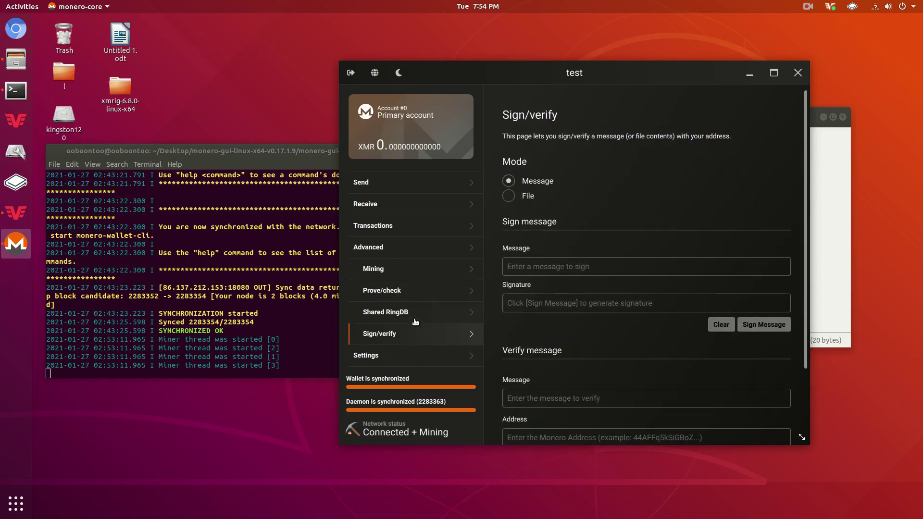
click(412, 268)
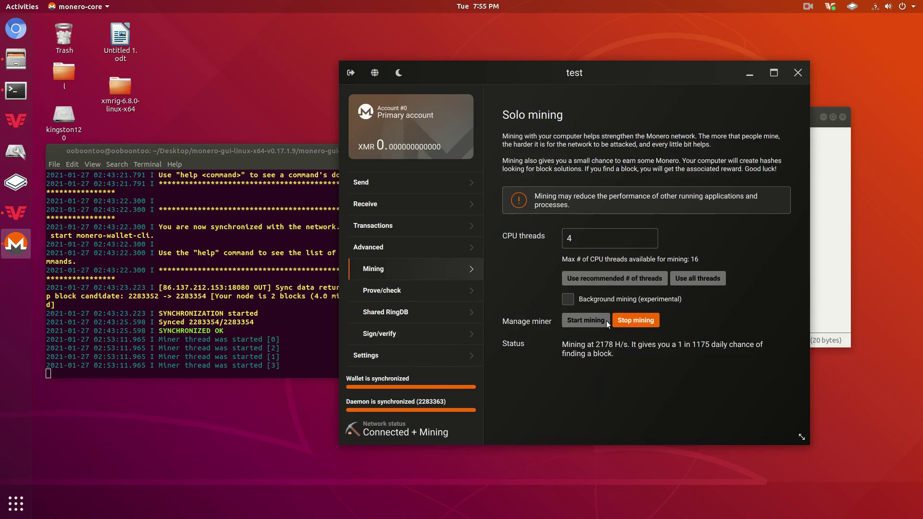
click(625, 322)
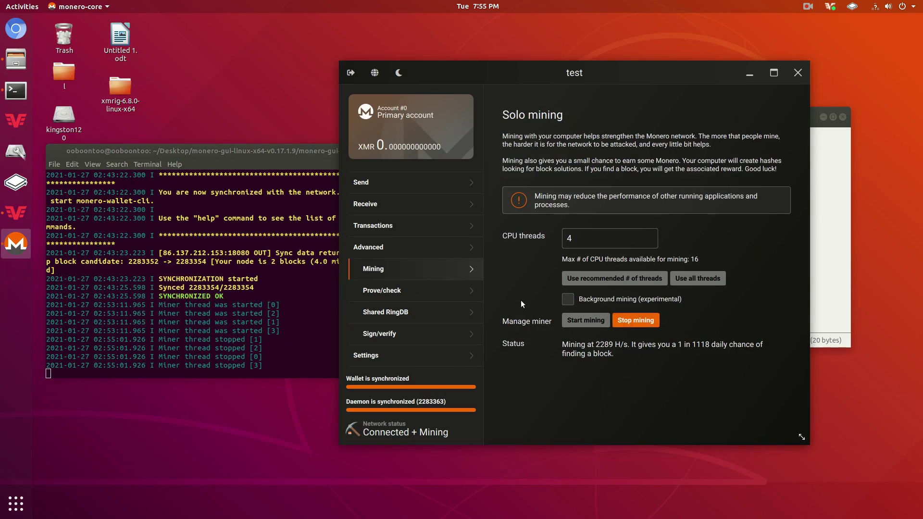
click(308, 367)
- Clear the terminal selection and resize the daemon terminal window
drag(307, 366, 119, 310)
click(119, 310)
drag(271, 376, 270, 368)
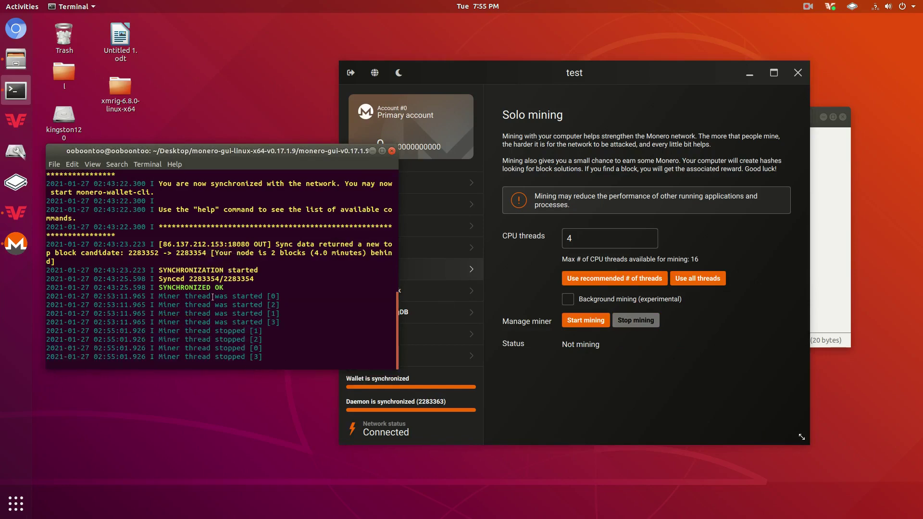
drag(242, 142, 241, 150)
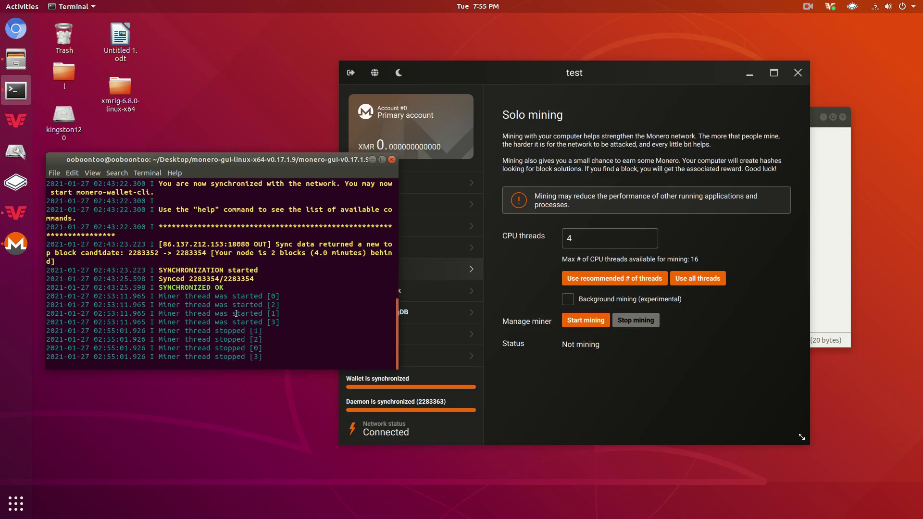
- Query daemon version and status: 0.17.1.9-release, fully synced, not mining; then open wallet Settings
text(version)
key(Return)
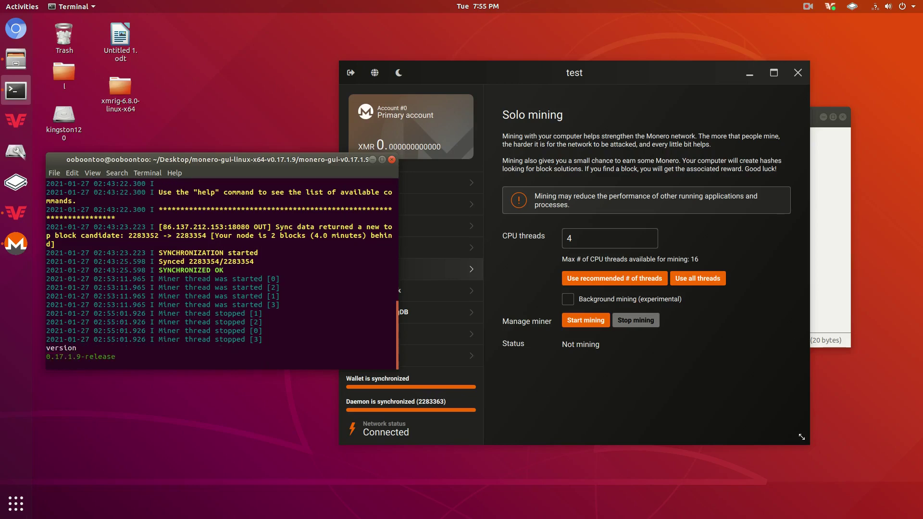
text(status)
key(Return)
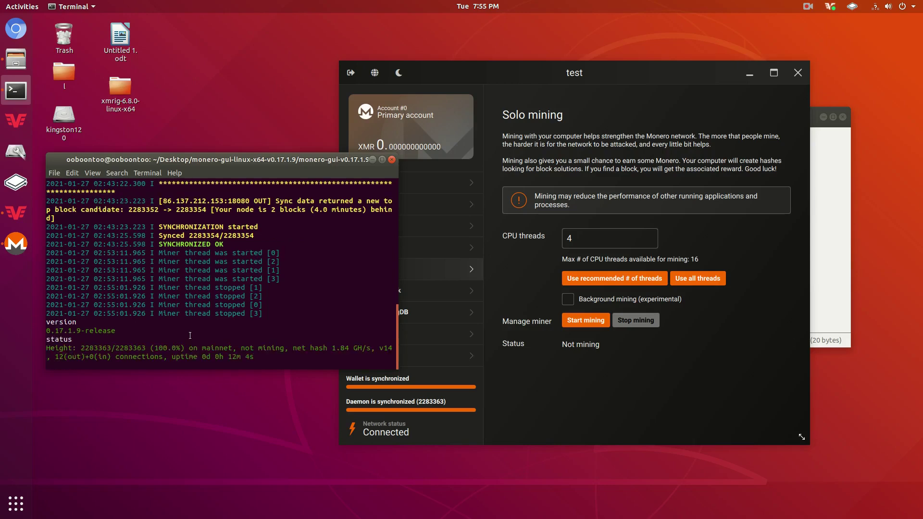
drag(155, 348, 383, 348)
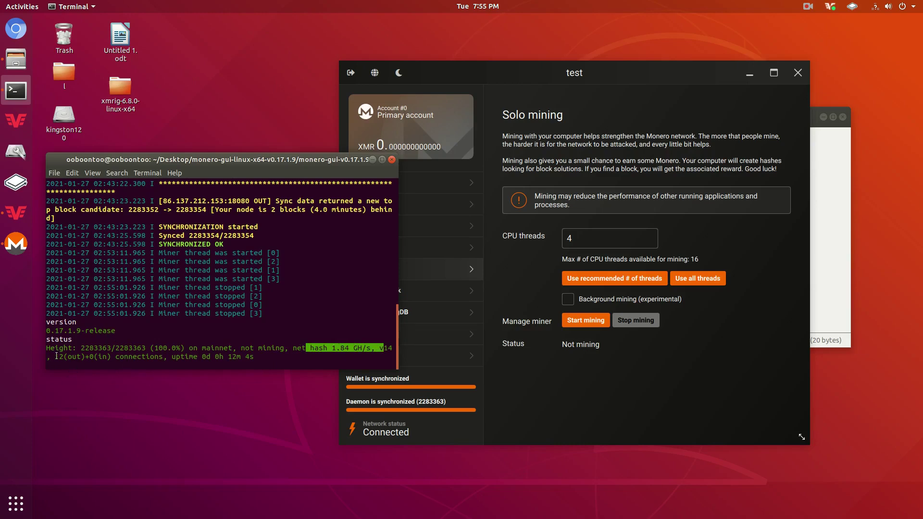
drag(57, 356, 124, 356)
drag(261, 356, 167, 356)
click(259, 328)
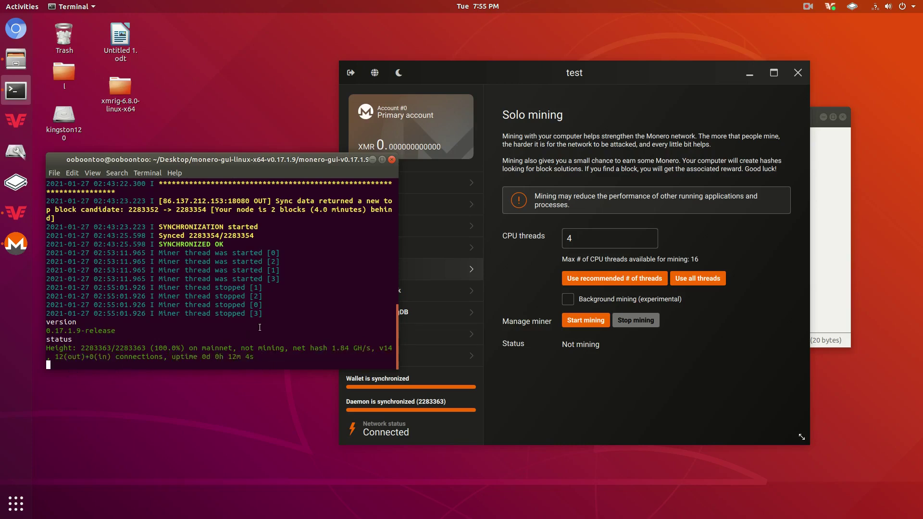
click(367, 374)
click(384, 352)
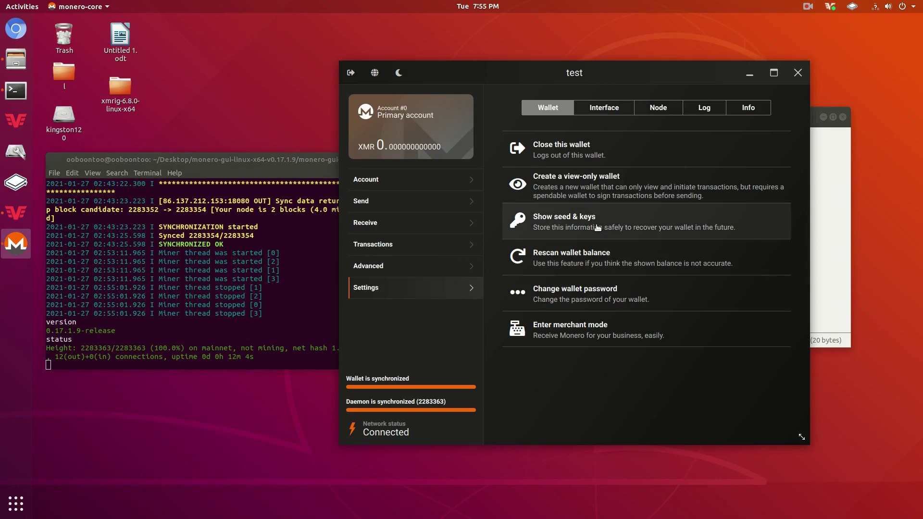
click(597, 228)
text(••••)
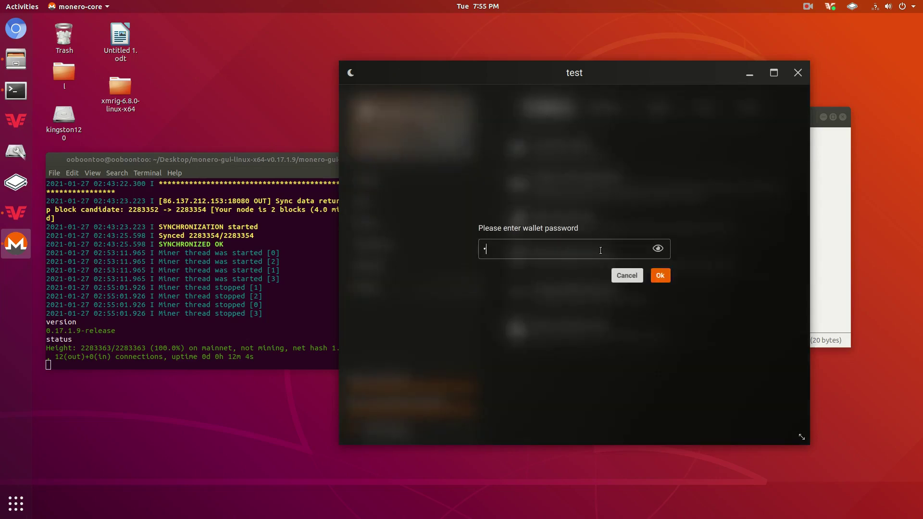
key(Return)
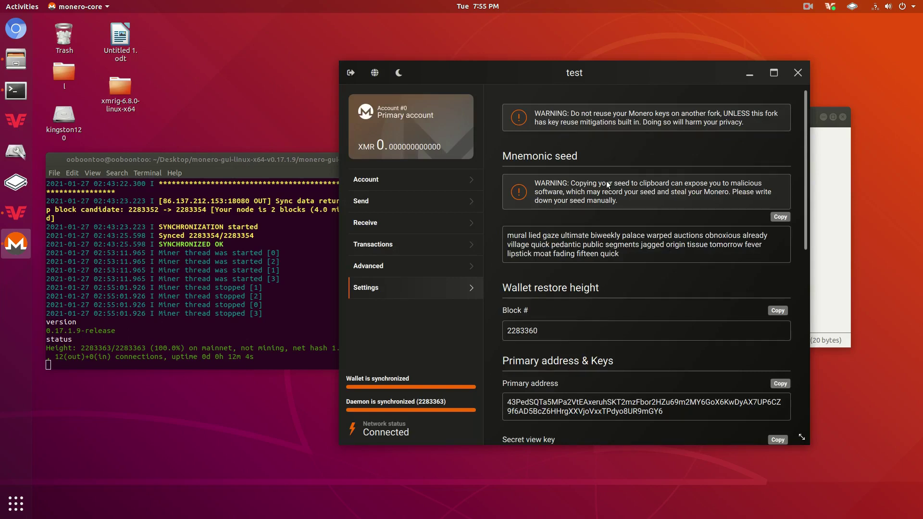
triple_click(598, 255)
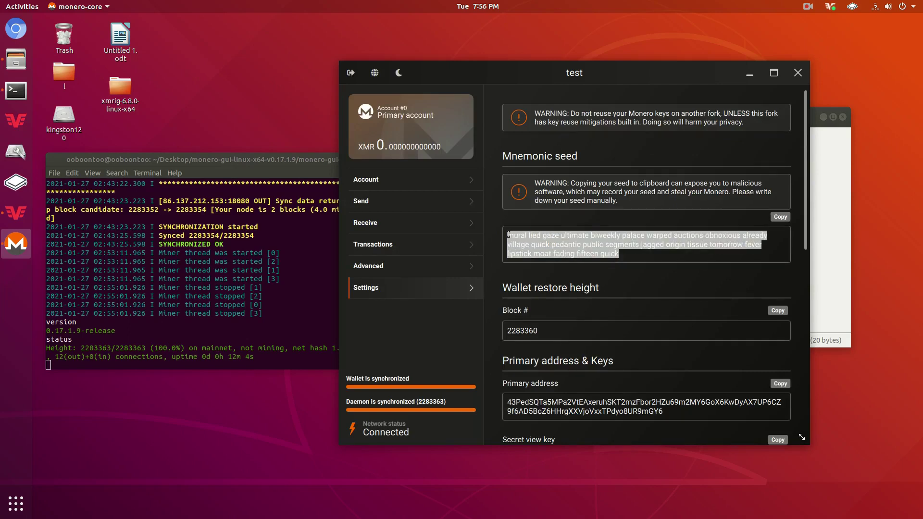
click(629, 248)
drag(576, 246, 577, 301)
scroll(575, 304, down, 4)
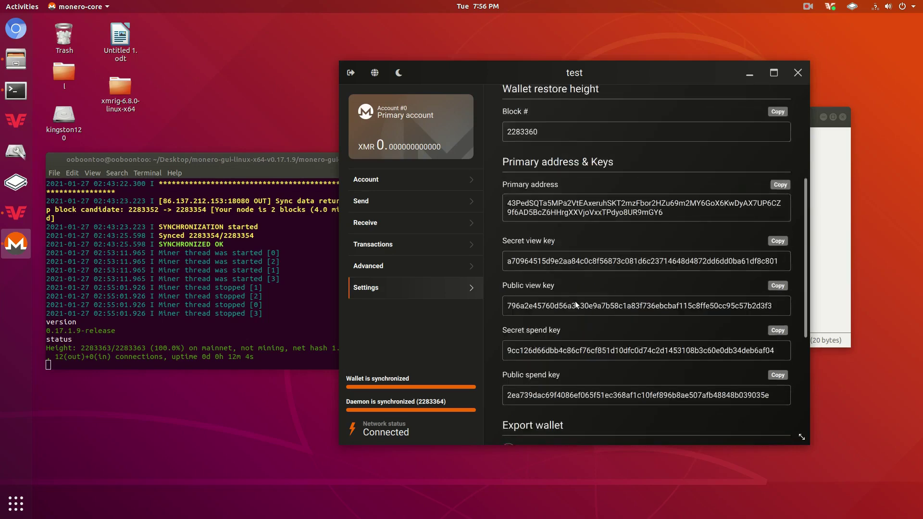
scroll(527, 115, up, 1)
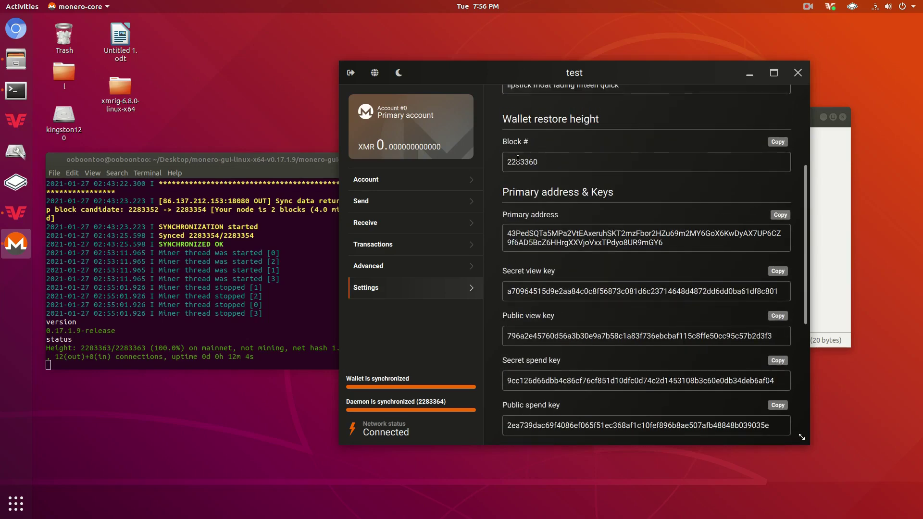
scroll(524, 158, down, 2)
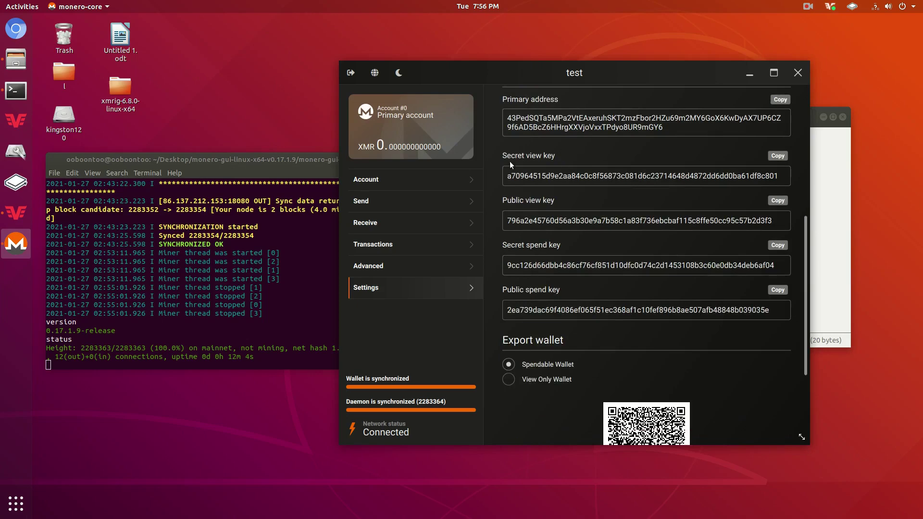
scroll(586, 310, up, 4)
scroll(542, 271, down, 4)
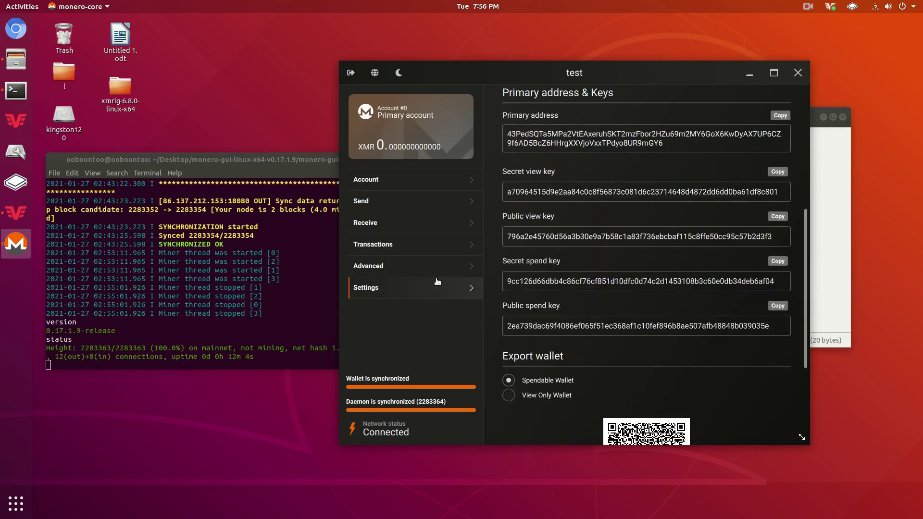
scroll(655, 230, up, 1)
scroll(655, 230, up, 4)
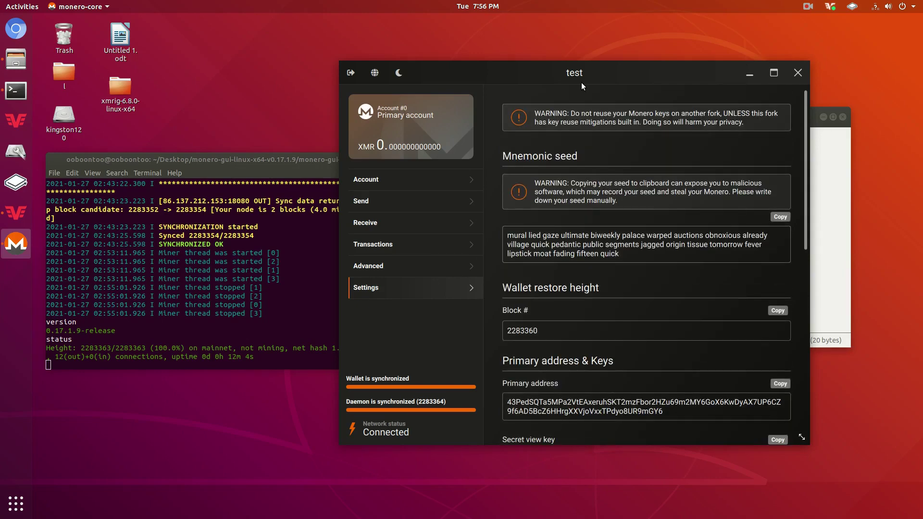
click(420, 266)
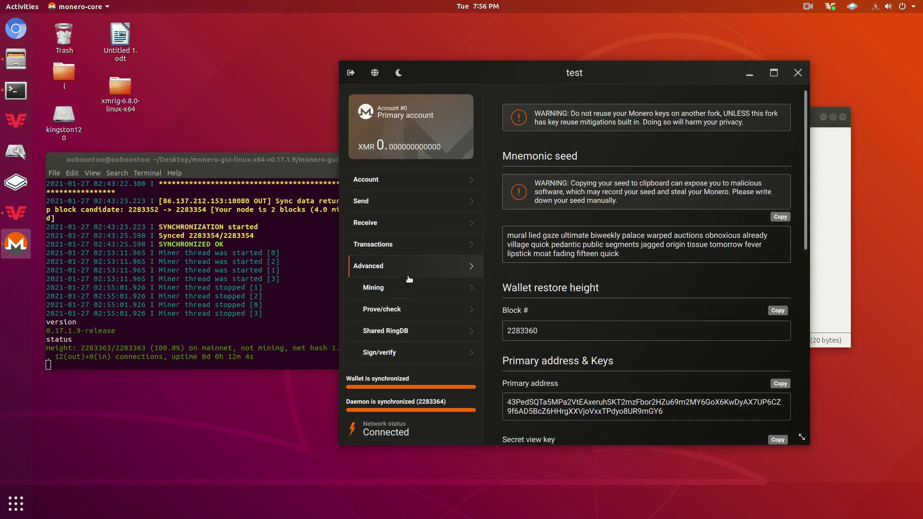
scroll(451, 269, down, 1)
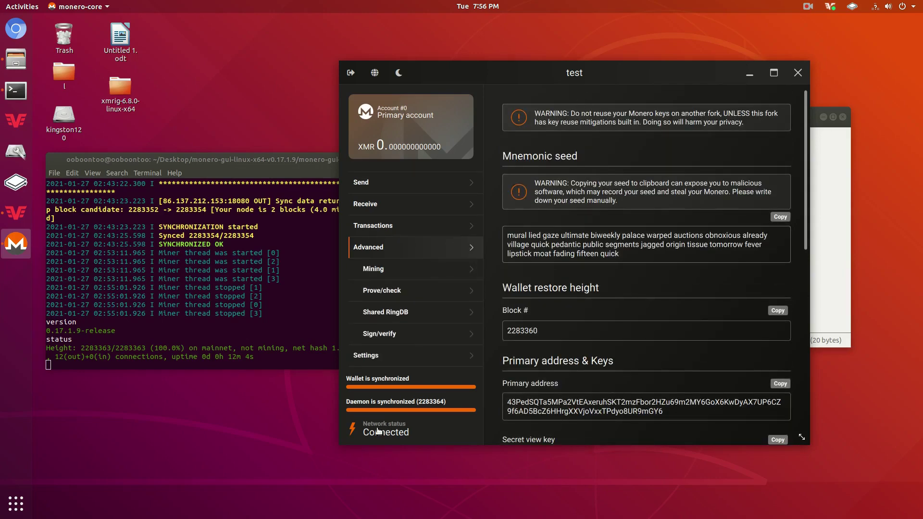
click(379, 354)
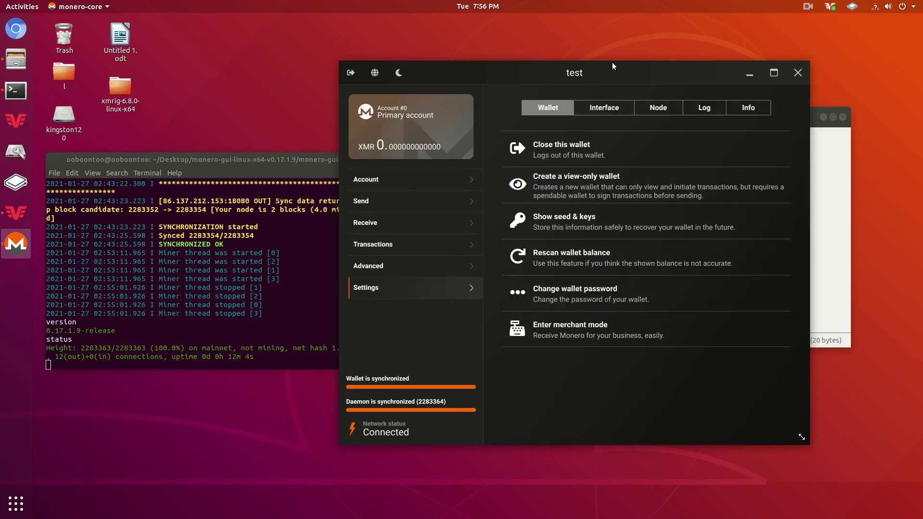
- Review the Interface, Node, Log and Info tabs, then close the wallet keeping the node running
click(604, 104)
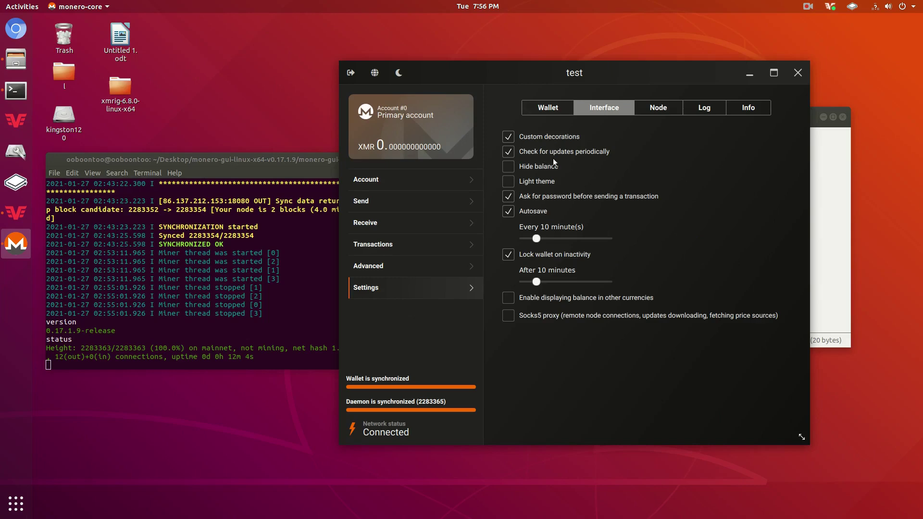
click(667, 106)
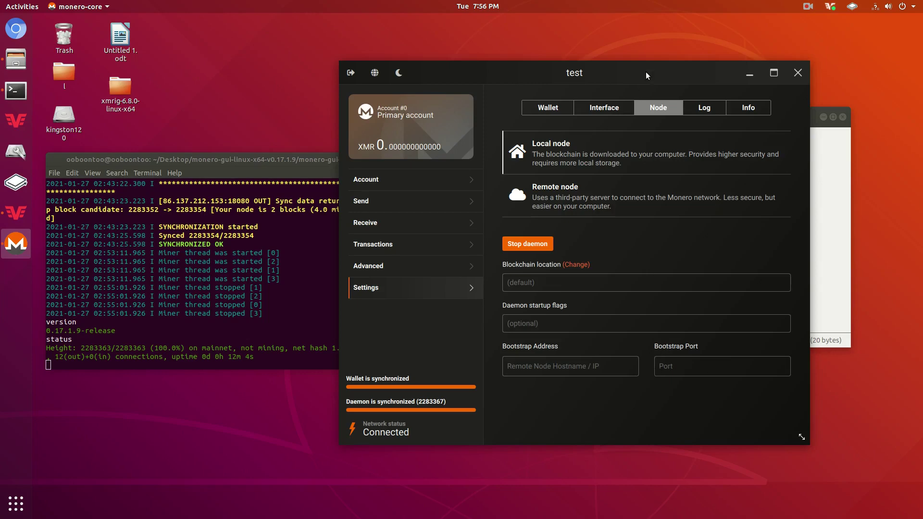
click(703, 107)
click(760, 106)
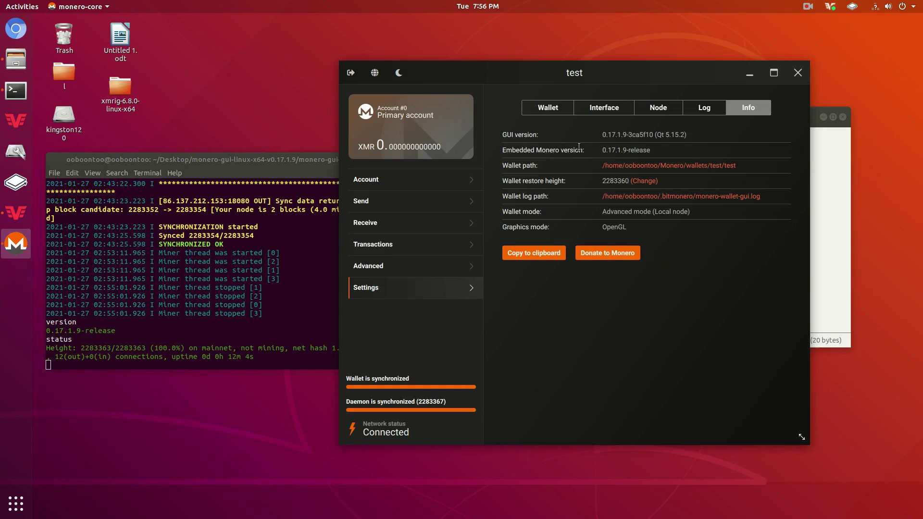
click(797, 73)
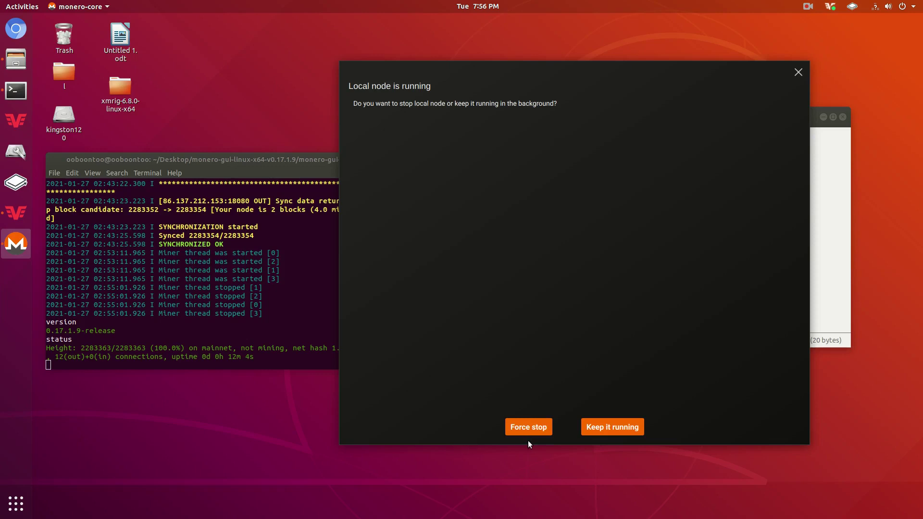
click(602, 424)
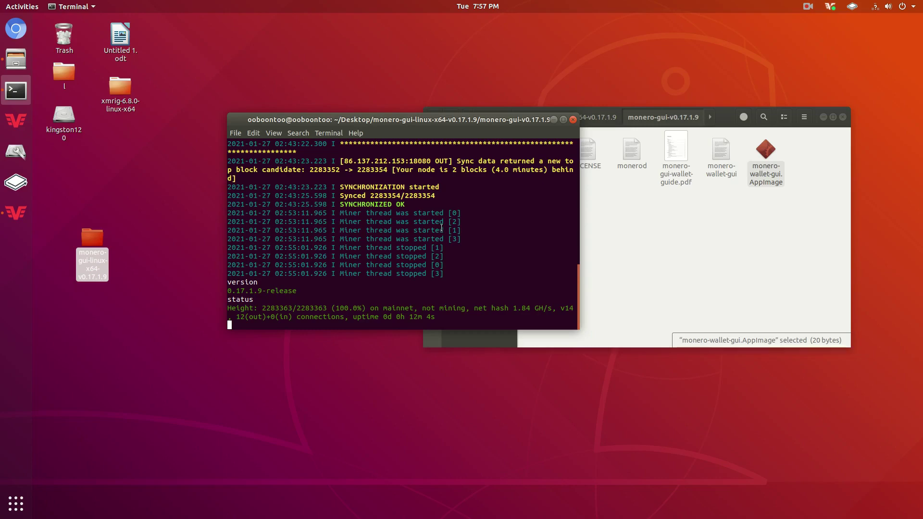
- Stop the running monerod daemon with Ctrl+C and close the file manager window
key(ctrl+c)
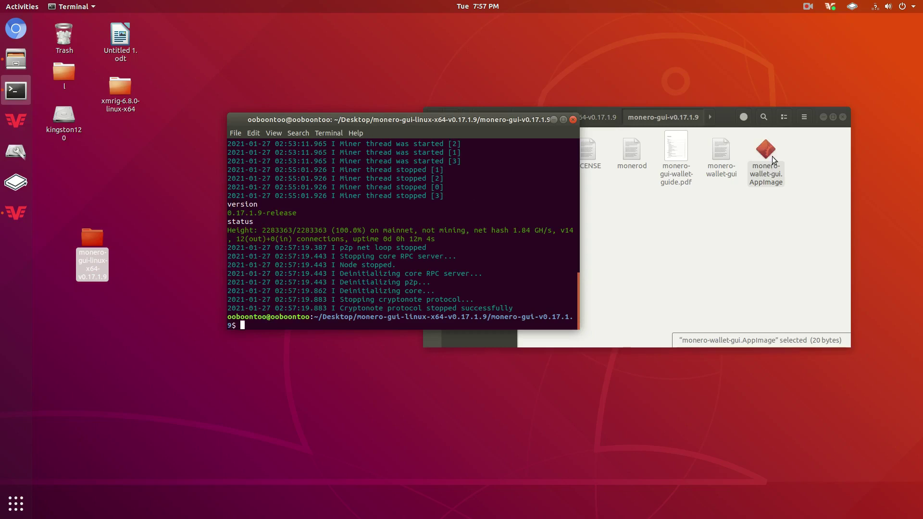
click(842, 117)
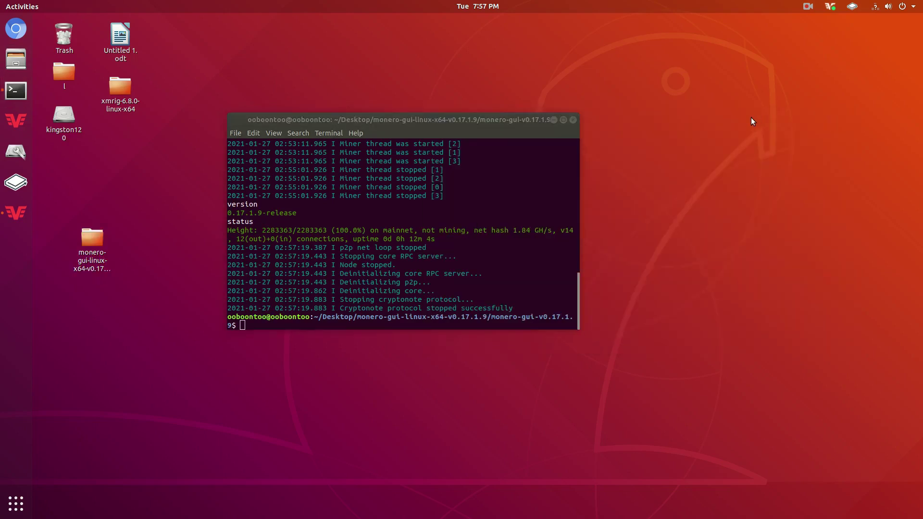